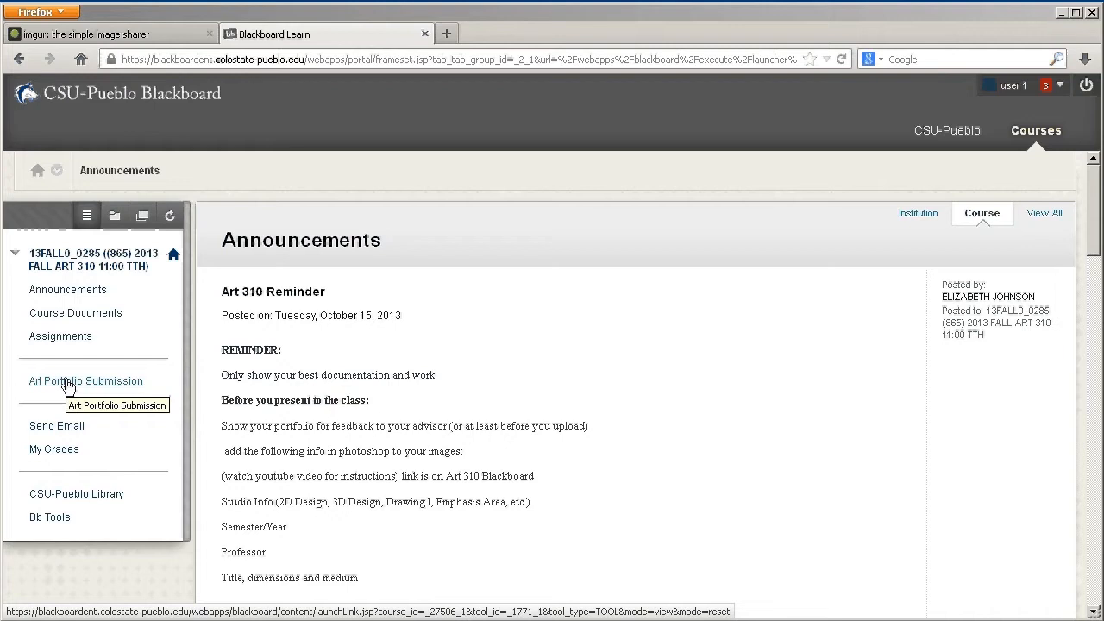
Create a new journal entry in the Art Portfolio Submissions journal and title it "Letter of Intent"
{"action": "left_click", "coordinate": [68, 382]}
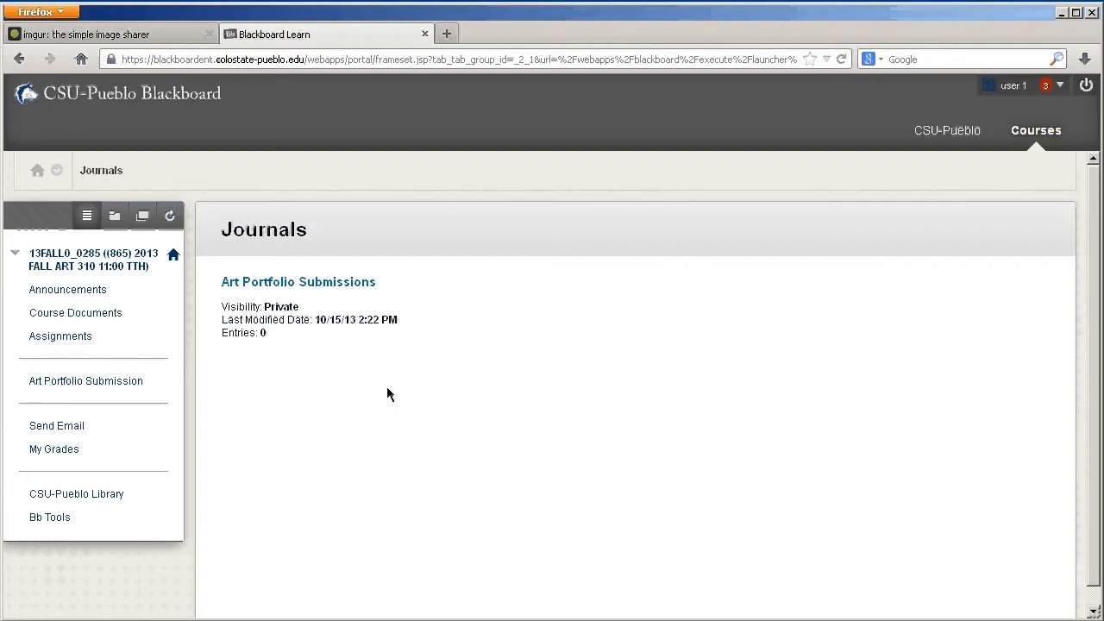
{"action": "left_click", "coordinate": [271, 284]}
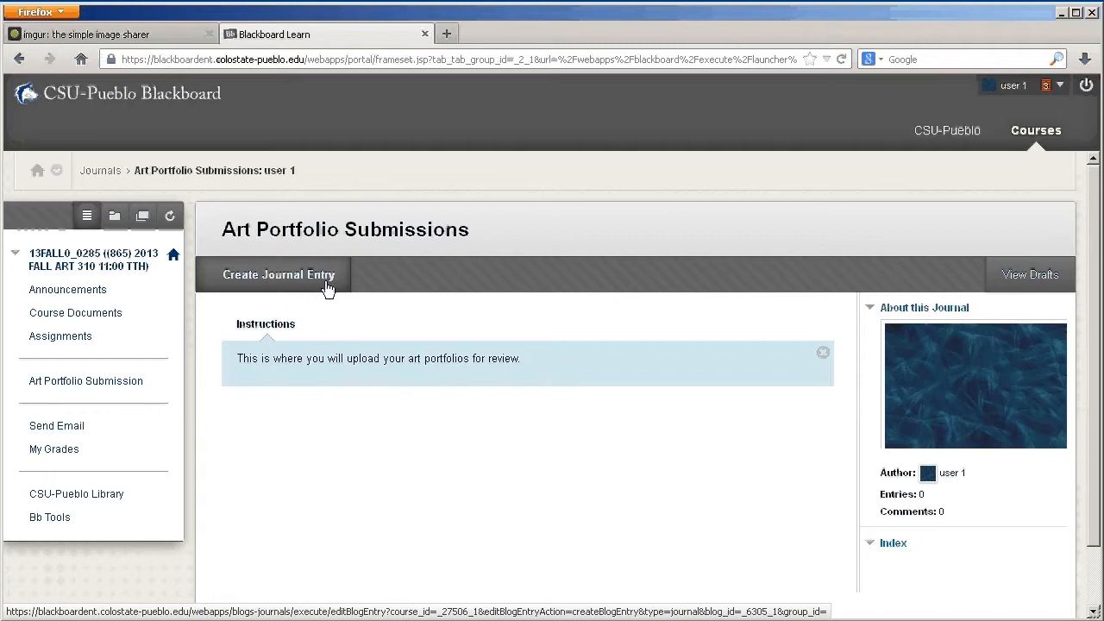
{"action": "left_click", "coordinate": [278, 276]}
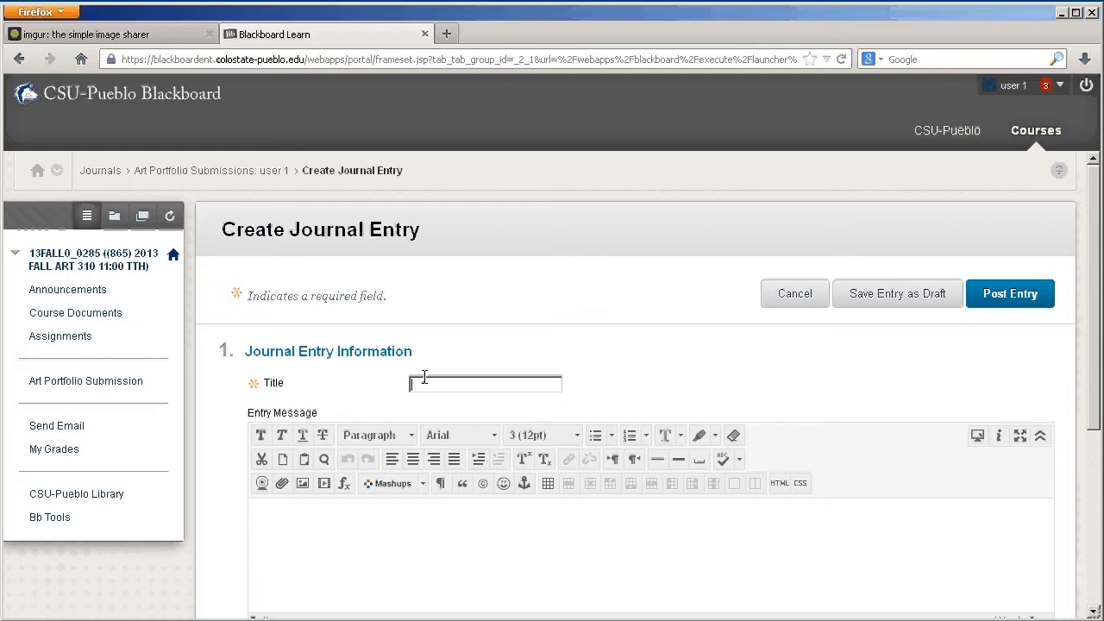
{"action": "type", "text": "Letter of Intent"}
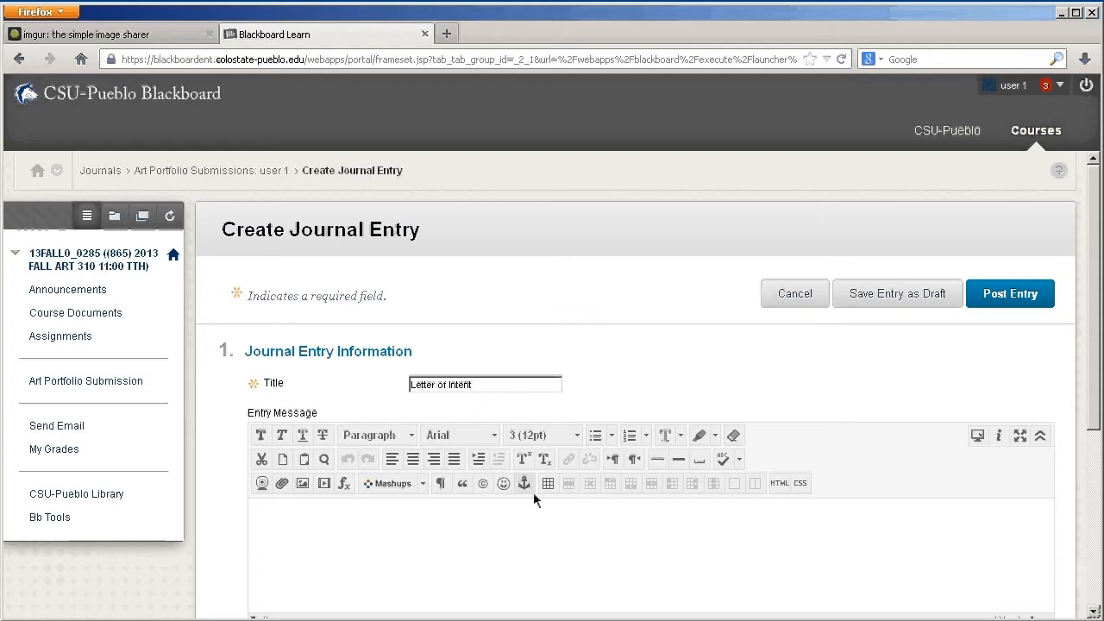
Attach 00-Letter_of_Intent.docx from the portfolio folder on the Desktop to the journal entry and post it
{"action": "scroll", "coordinate": [552, 518], "scroll_direction": "down", "scroll_amount": 4}
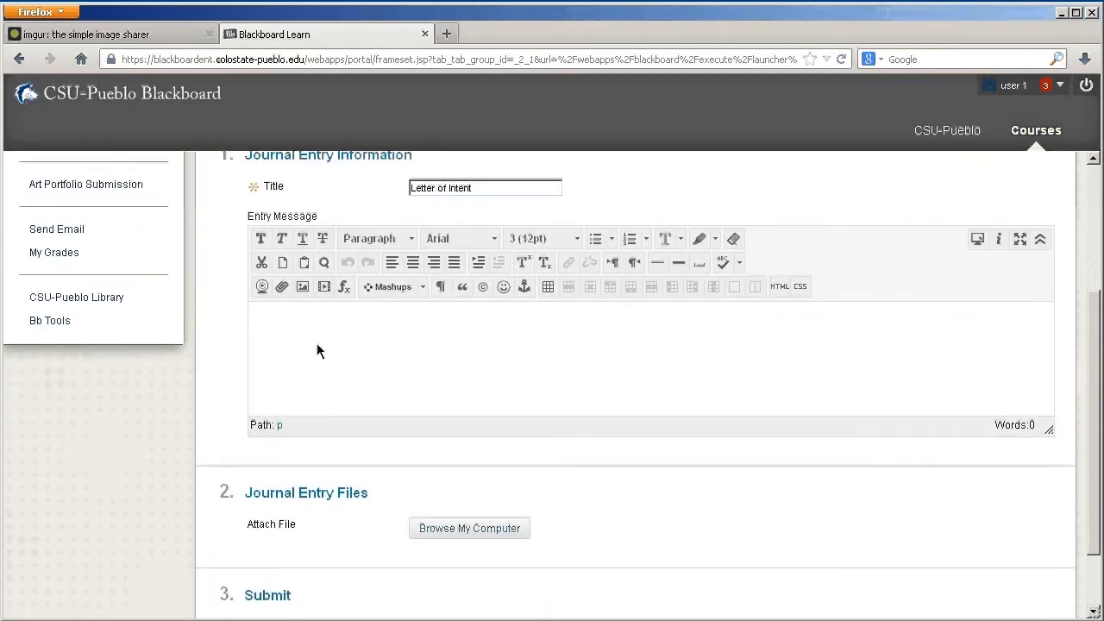
{"action": "scroll", "coordinate": [148, 518], "scroll_direction": "down", "scroll_amount": 1}
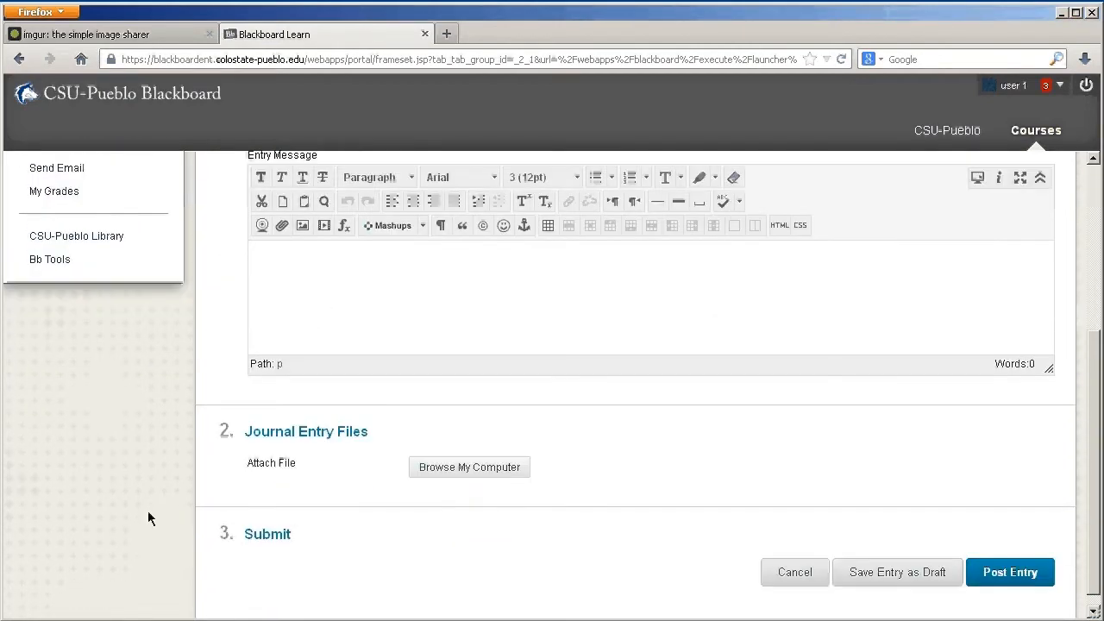
{"action": "left_click", "coordinate": [457, 451]}
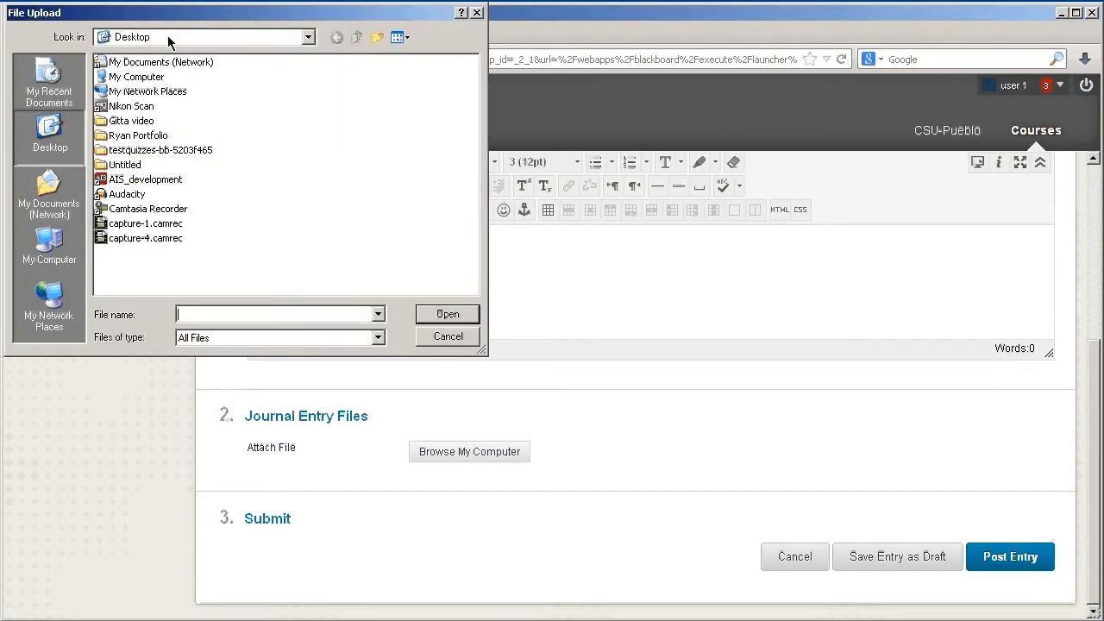
{"action": "double_click", "coordinate": [138, 135]}
{"action": "left_click", "coordinate": [149, 63]}
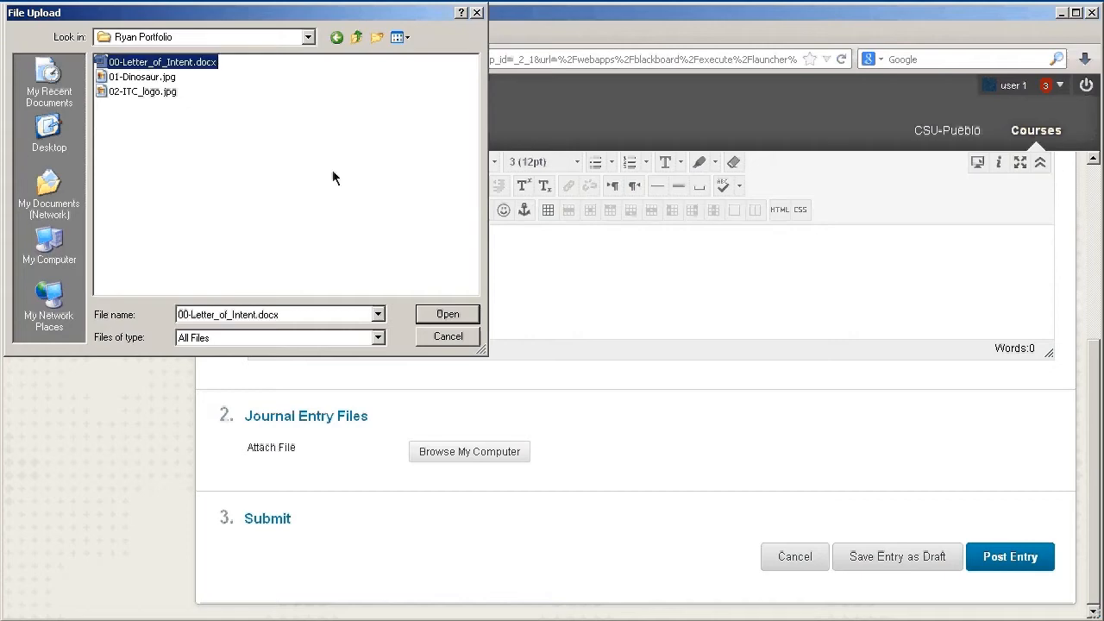
{"action": "left_click", "coordinate": [459, 314]}
{"action": "scroll", "coordinate": [833, 488], "scroll_direction": "down", "scroll_amount": 2}
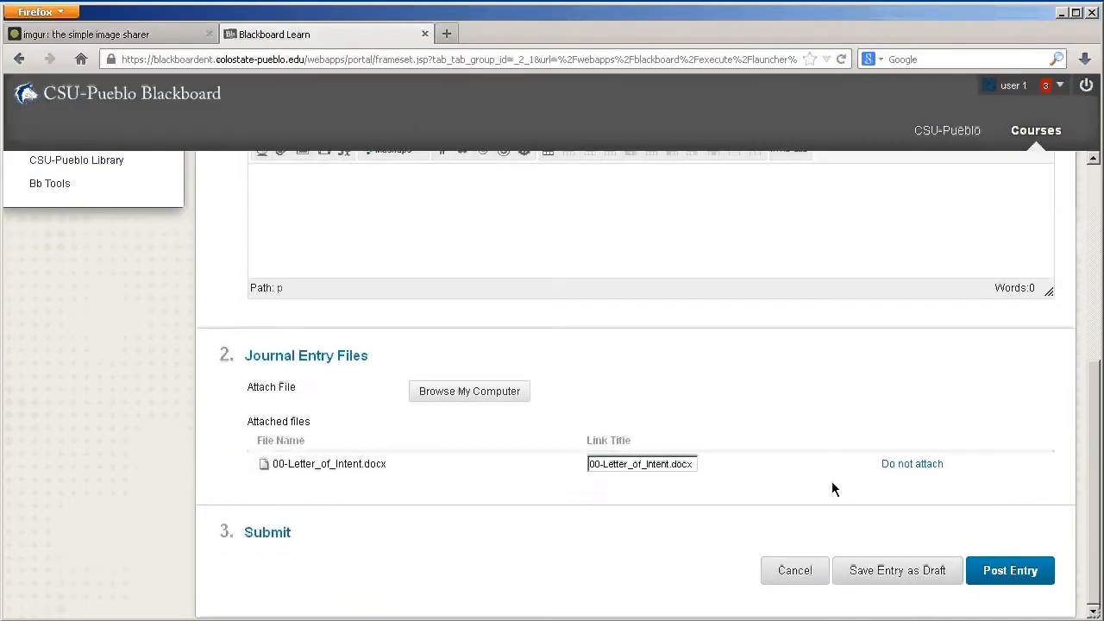
{"action": "left_click", "coordinate": [1005, 576]}
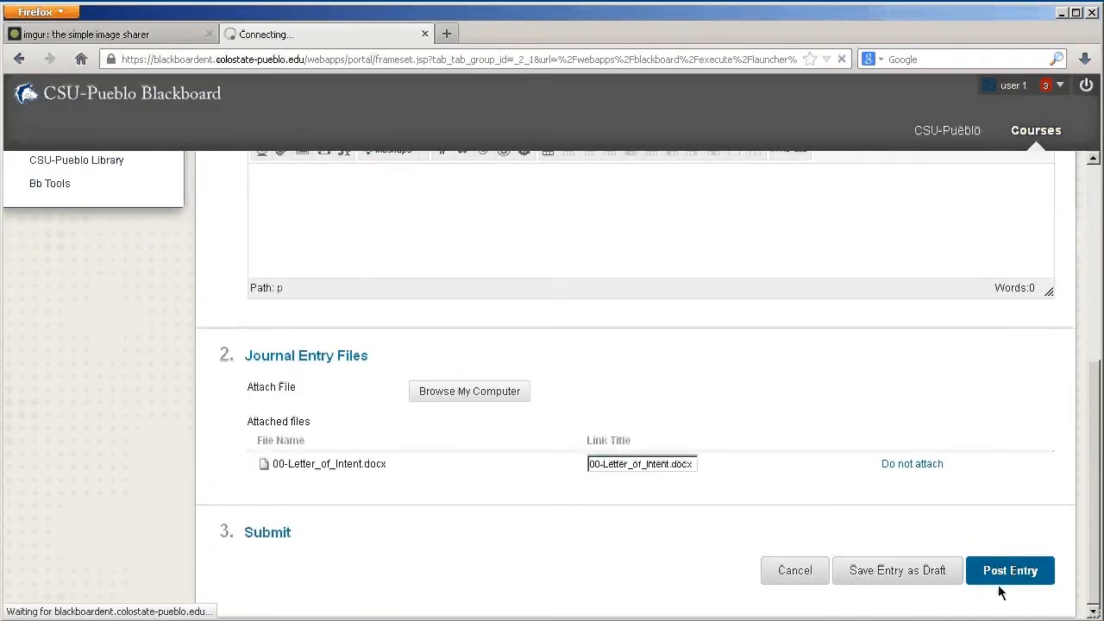
{"action": "scroll", "coordinate": [1001, 592], "scroll_direction": "down", "scroll_amount": 2}
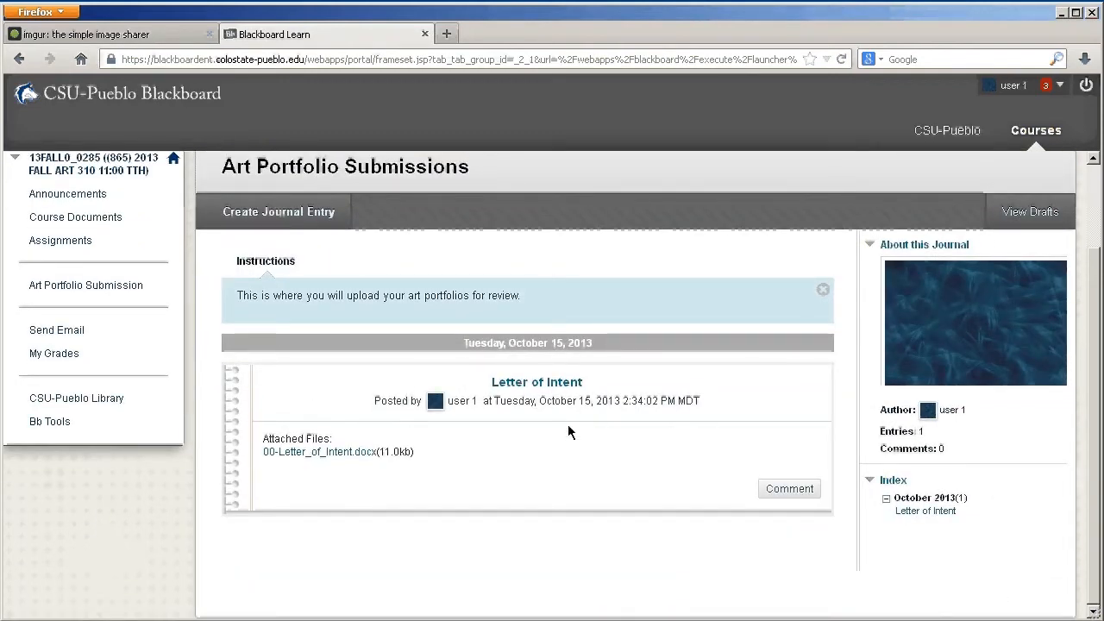
{"action": "scroll", "coordinate": [569, 431], "scroll_direction": "up", "scroll_amount": 2}
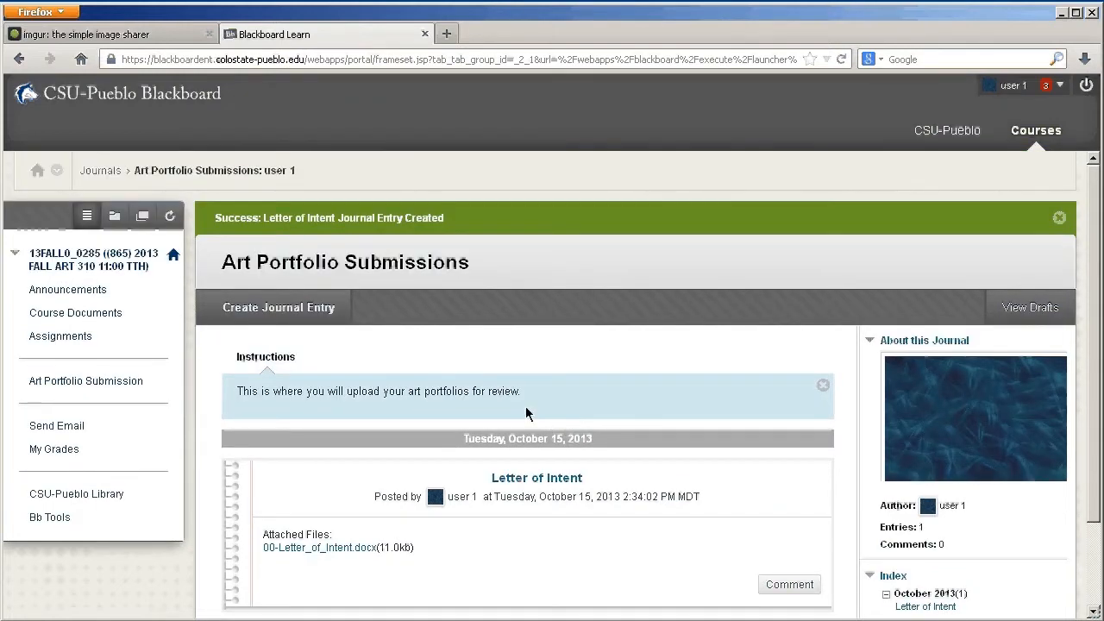
Create another entry in the Art Portfolio Submissions journal, title it "01 Dinosaur Image", and place the cursor in its message body
{"action": "left_click", "coordinate": [242, 311]}
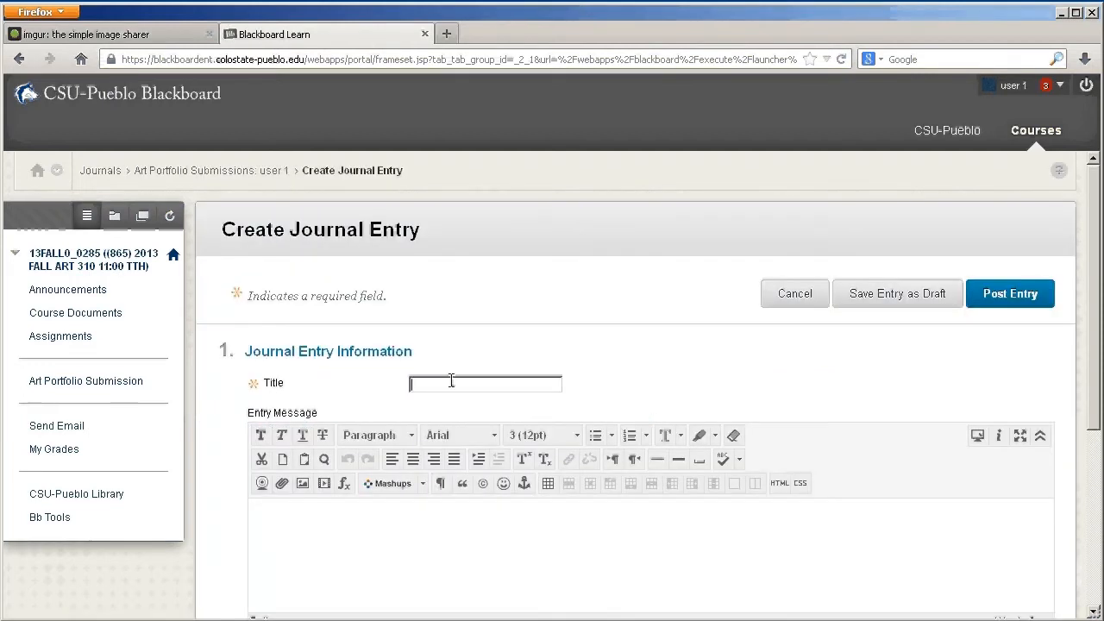
{"action": "type", "text": "Dino"}
{"action": "type", "text": "saur Image"}
{"action": "type", "text": "01"}
{"action": "scroll", "coordinate": [657, 415], "scroll_direction": "down", "scroll_amount": 2}
{"action": "scroll", "coordinate": [589, 435], "scroll_direction": "down", "scroll_amount": 2}
{"action": "left_click", "coordinate": [547, 386]}
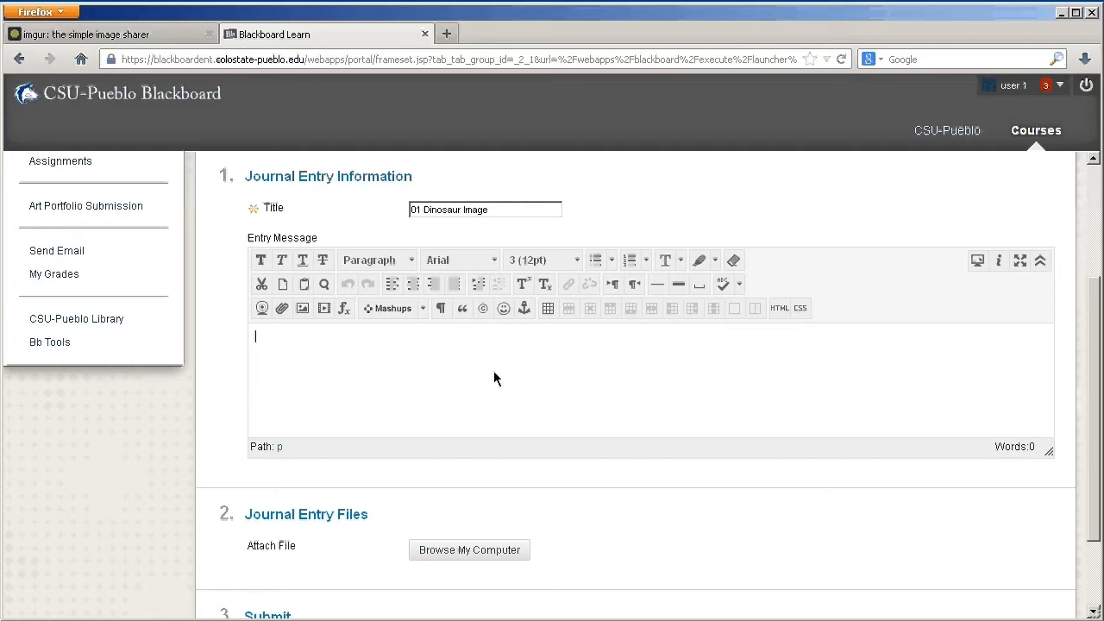
Switch to the imgur site and sign in to the Imgur account with its username and password
{"action": "left_click", "coordinate": [172, 38]}
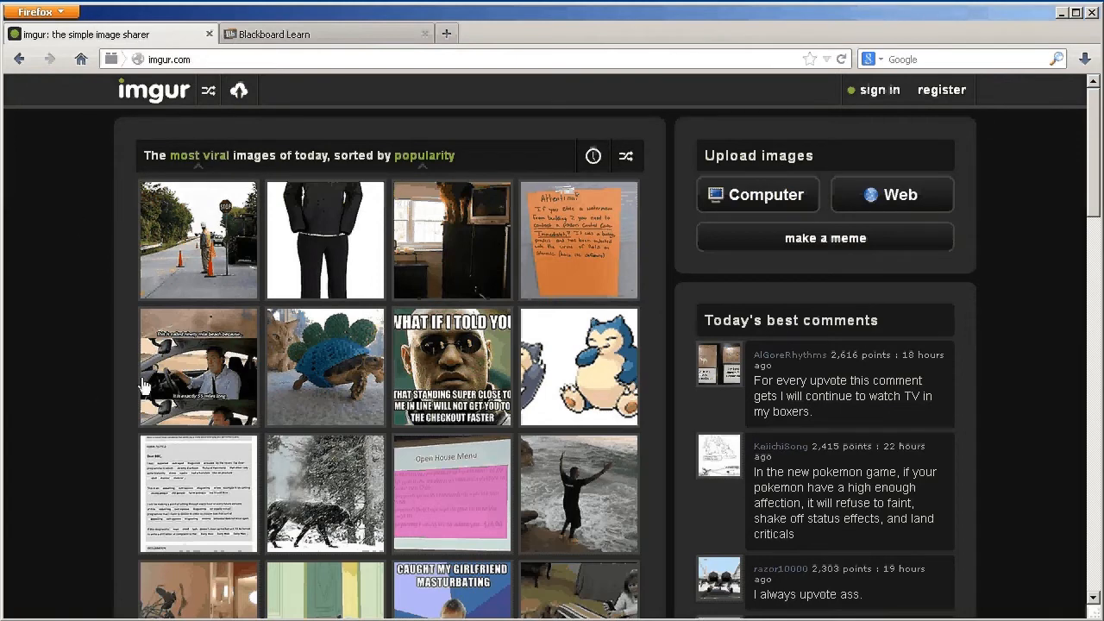
{"action": "left_click", "coordinate": [878, 90]}
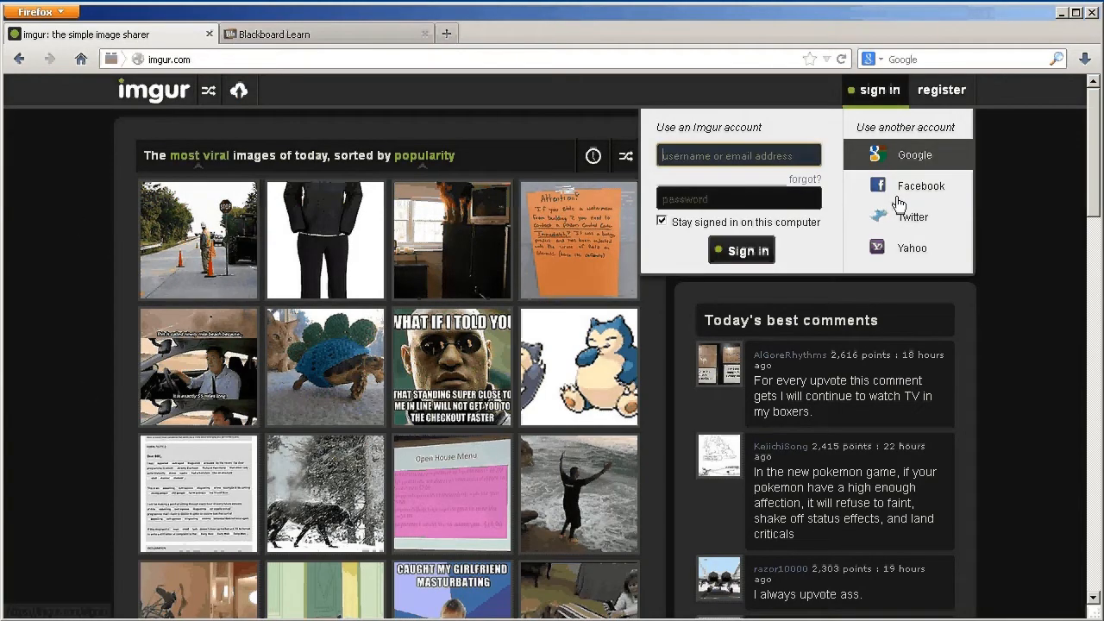
{"action": "type", "text": "doubledropdown"}
{"action": "key", "text": "Tab"}
{"action": "type", "text": "•••••••••"}
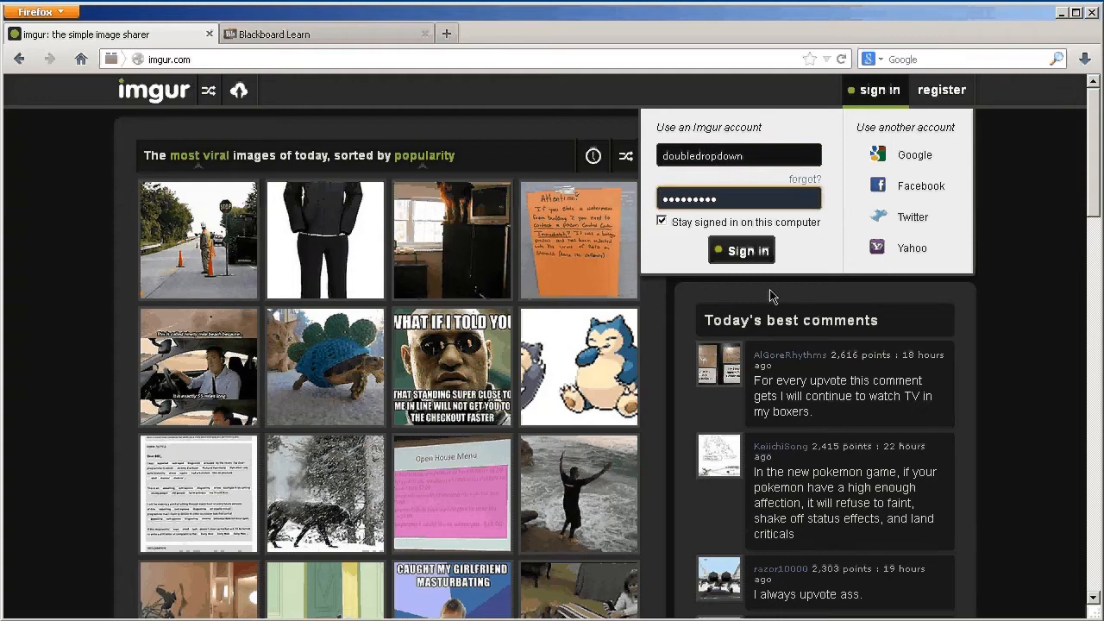
{"action": "key", "text": "Return"}
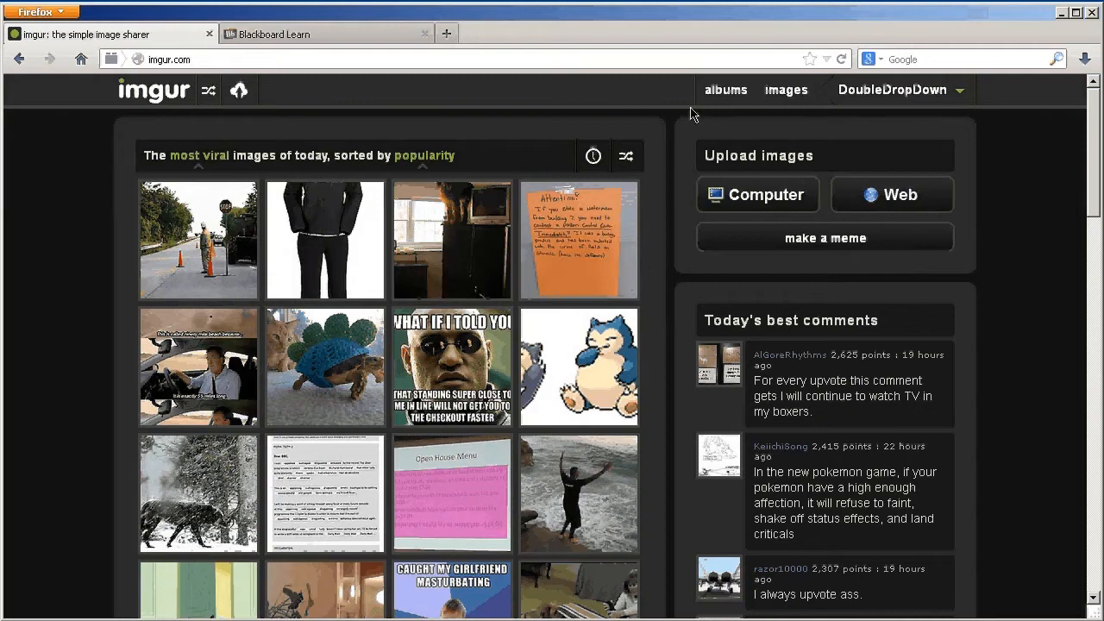
Go through the albums to the account's uploaded images and copy the direct link of the 02-ITC_logo image
{"action": "left_click", "coordinate": [726, 90]}
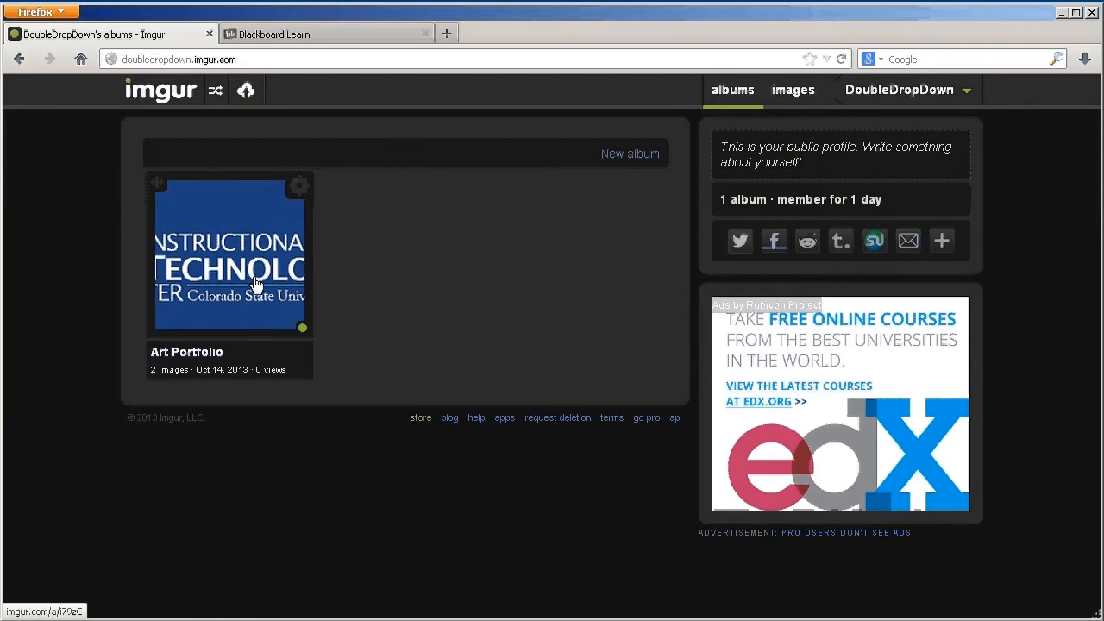
{"action": "left_click", "coordinate": [122, 60]}
{"action": "left_click", "coordinate": [252, 58]}
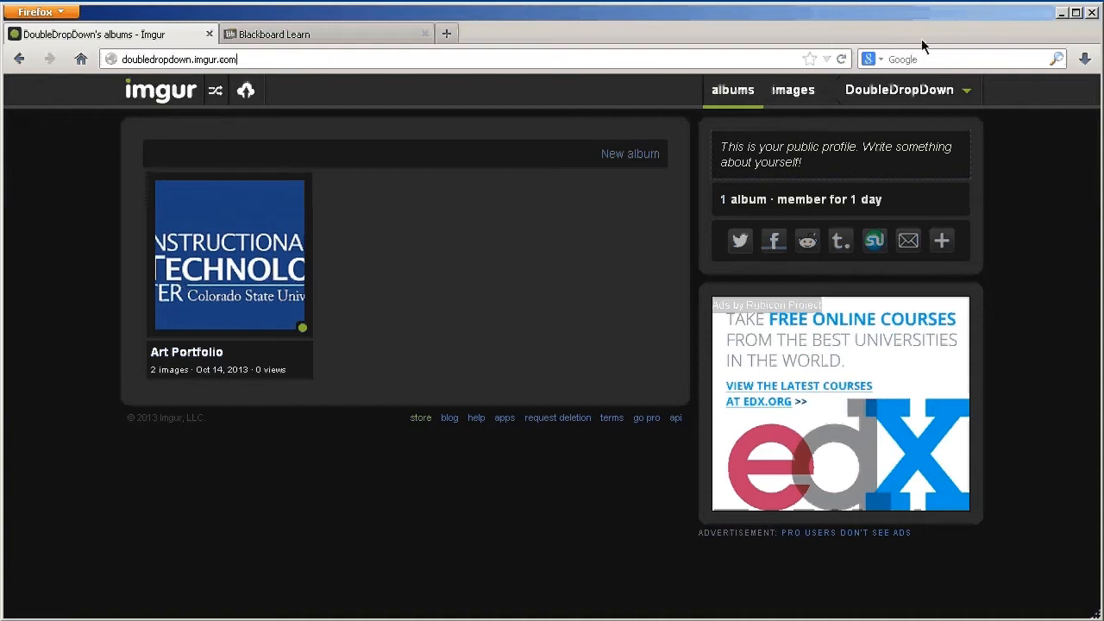
{"action": "left_click", "coordinate": [792, 95]}
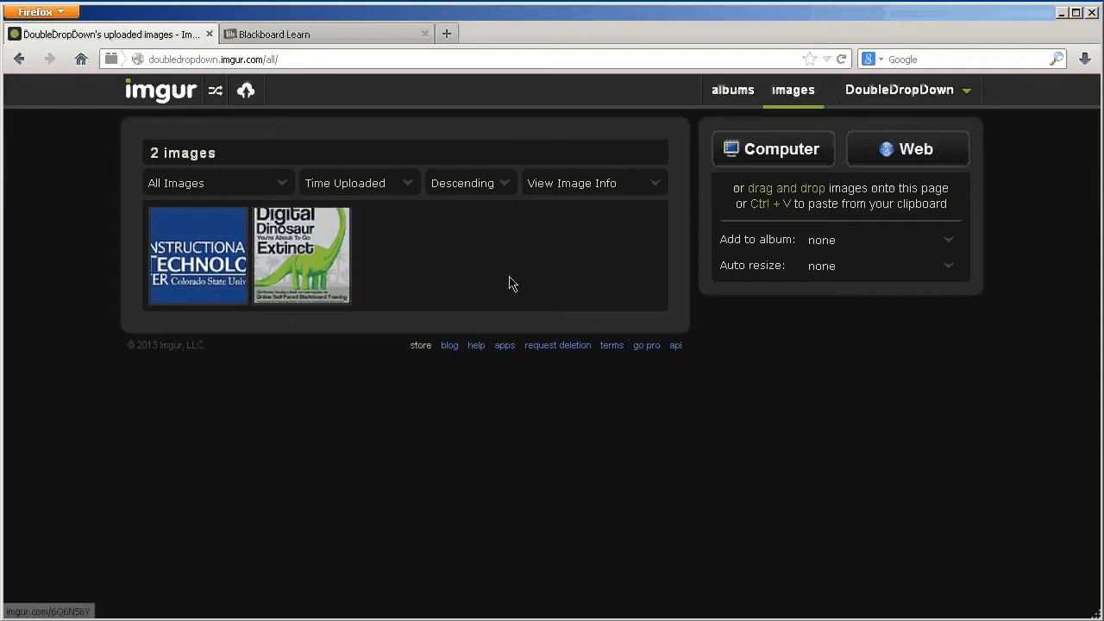
{"action": "left_click", "coordinate": [229, 250]}
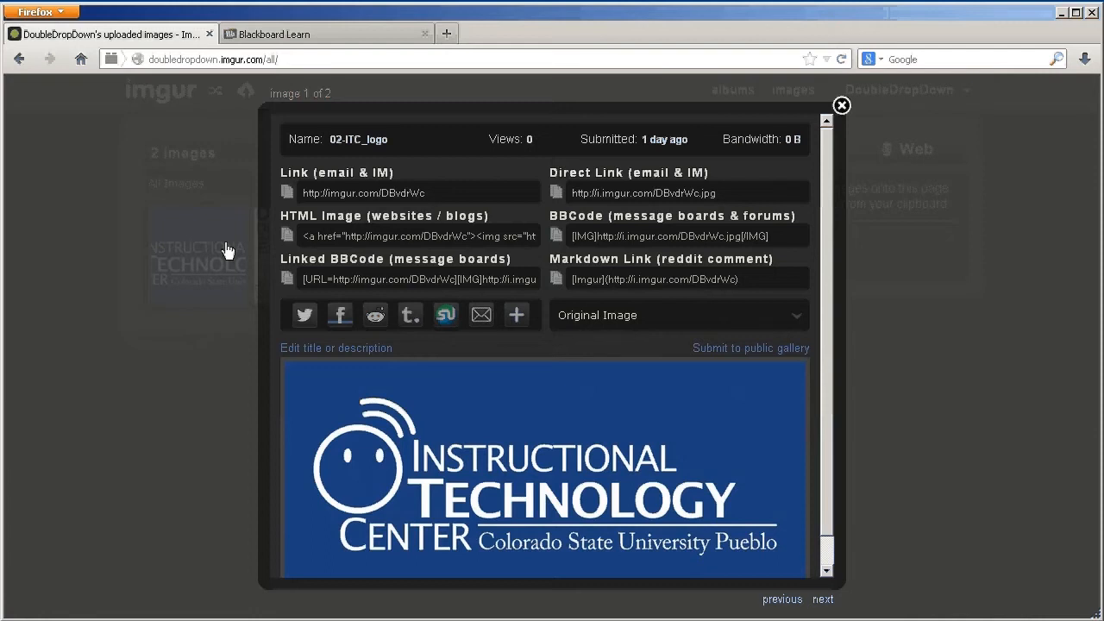
{"action": "scroll", "coordinate": [834, 283], "scroll_direction": "down", "scroll_amount": 1}
{"action": "scroll", "coordinate": [831, 222], "scroll_direction": "up", "scroll_amount": 1}
{"action": "left_click", "coordinate": [556, 194]}
Switch back to the Blackboard journal entry and change its title to "01 ITC Logo"
{"action": "left_click", "coordinate": [287, 36]}
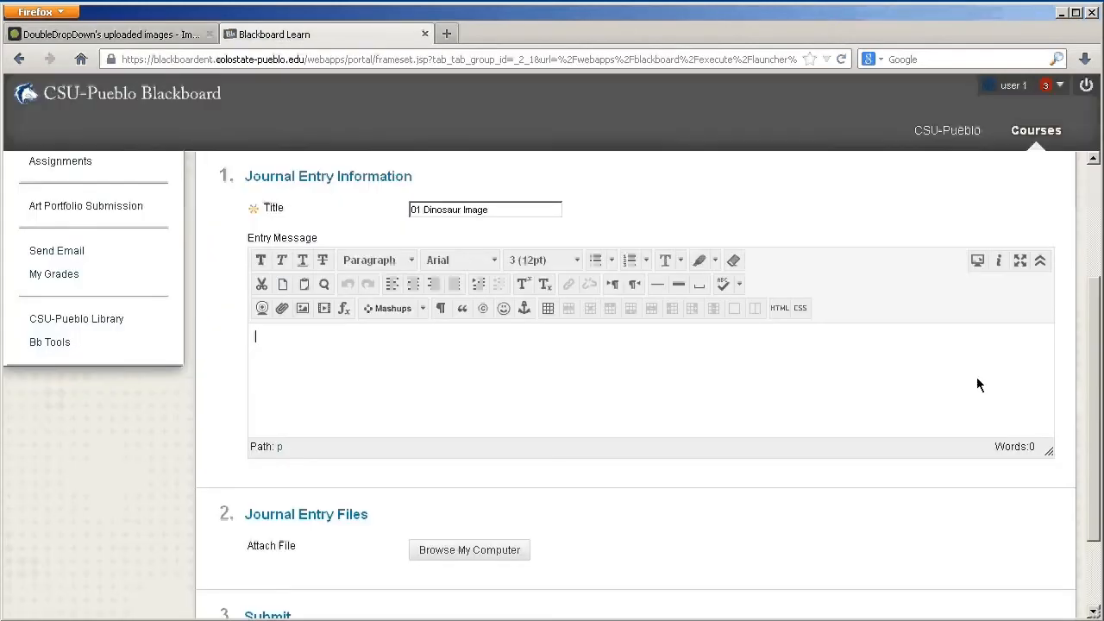
{"action": "scroll", "coordinate": [483, 353], "scroll_direction": "down", "scroll_amount": 2}
{"action": "left_click_drag", "start_coordinate": [500, 209], "coordinate": [426, 209]}
{"action": "type", "text": "ITC Logo"}
{"action": "left_click", "coordinate": [441, 368]}
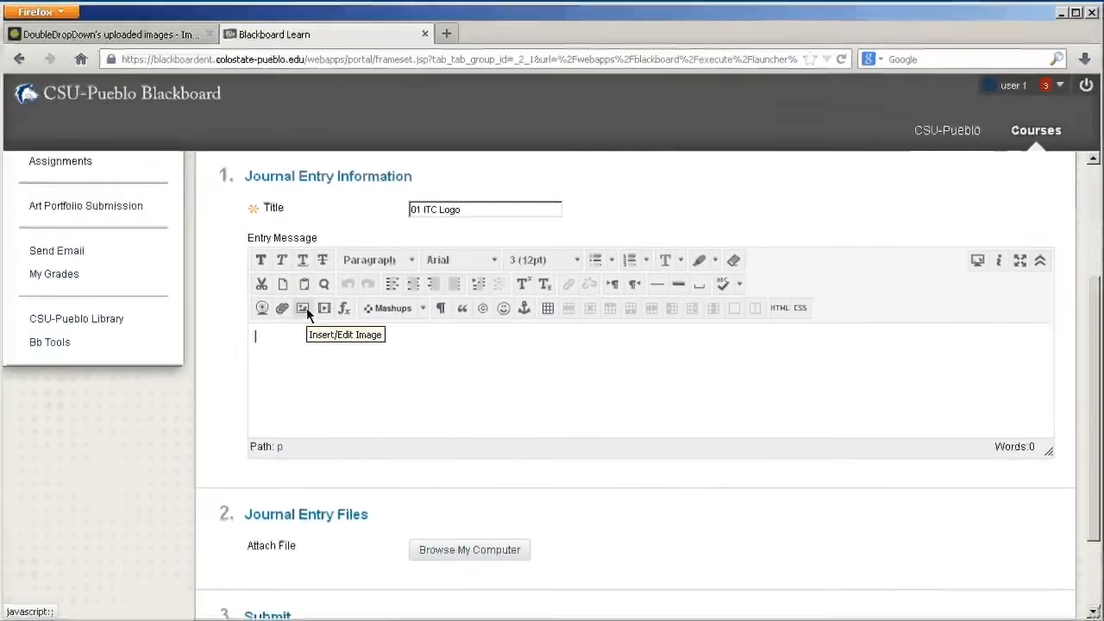
{"action": "left_click", "coordinate": [320, 300]}
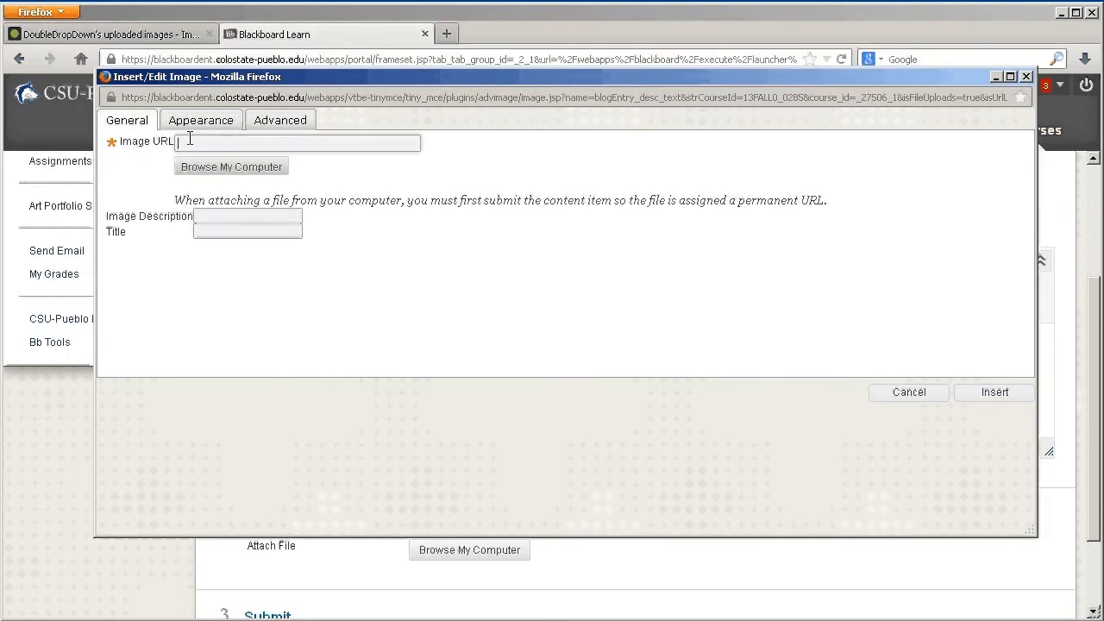
{"action": "key", "text": "ctrl+v"}
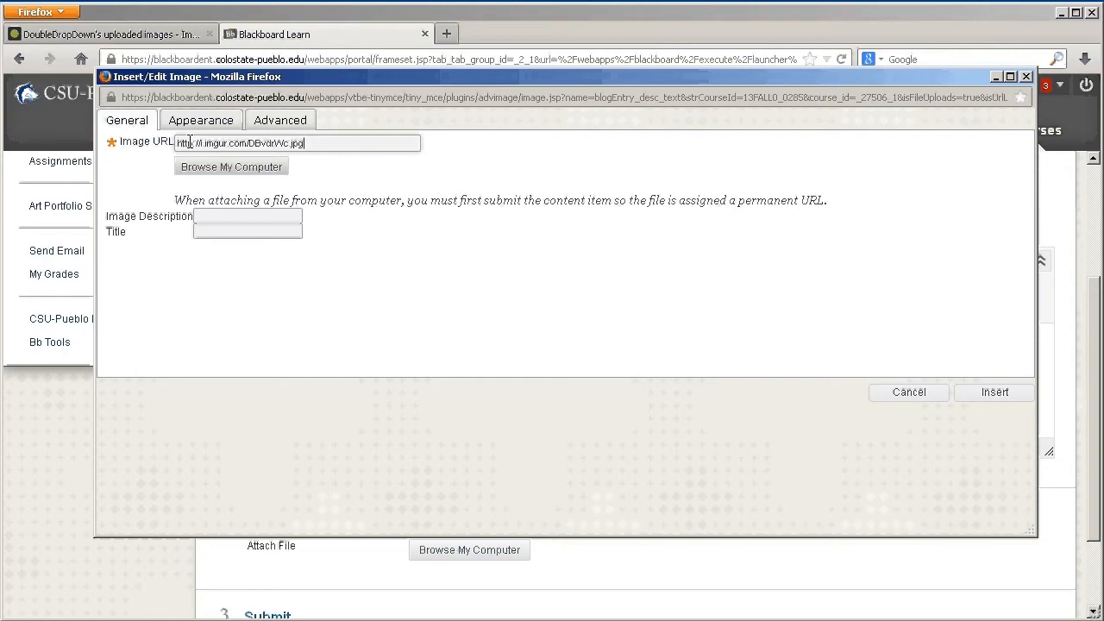
{"action": "left_click", "coordinate": [153, 35]}
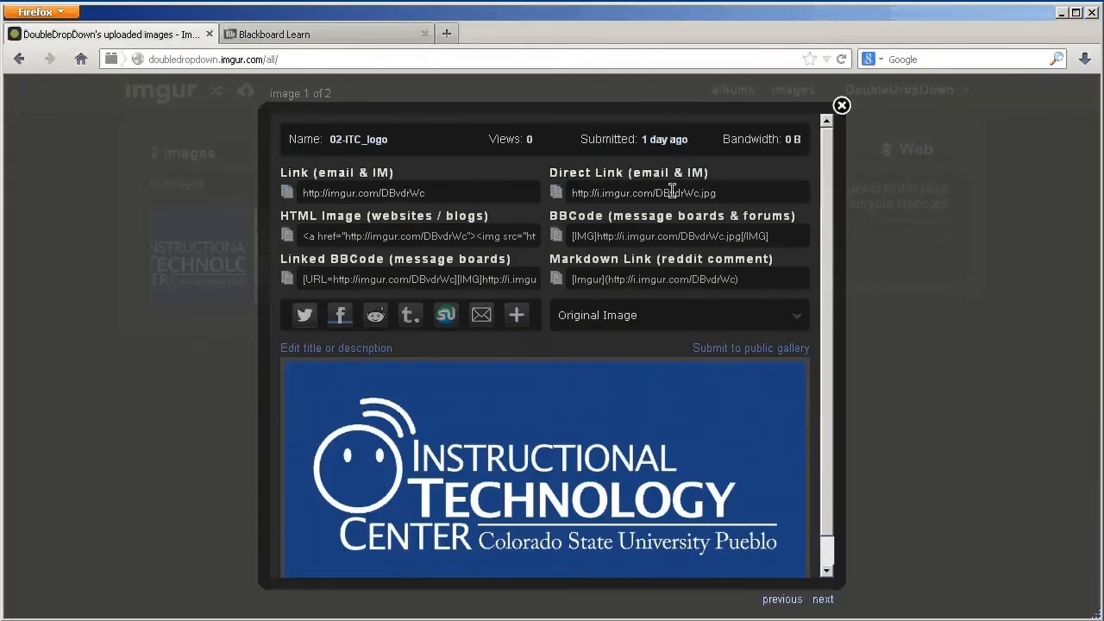
{"action": "left_click", "coordinate": [274, 35]}
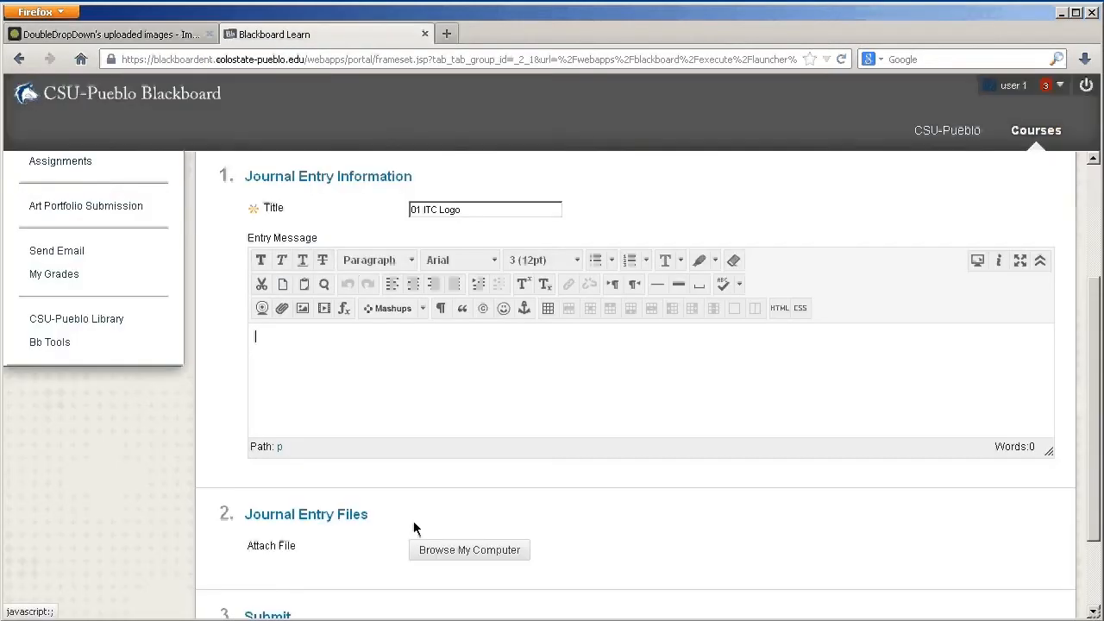
{"action": "left_click", "coordinate": [303, 308]}
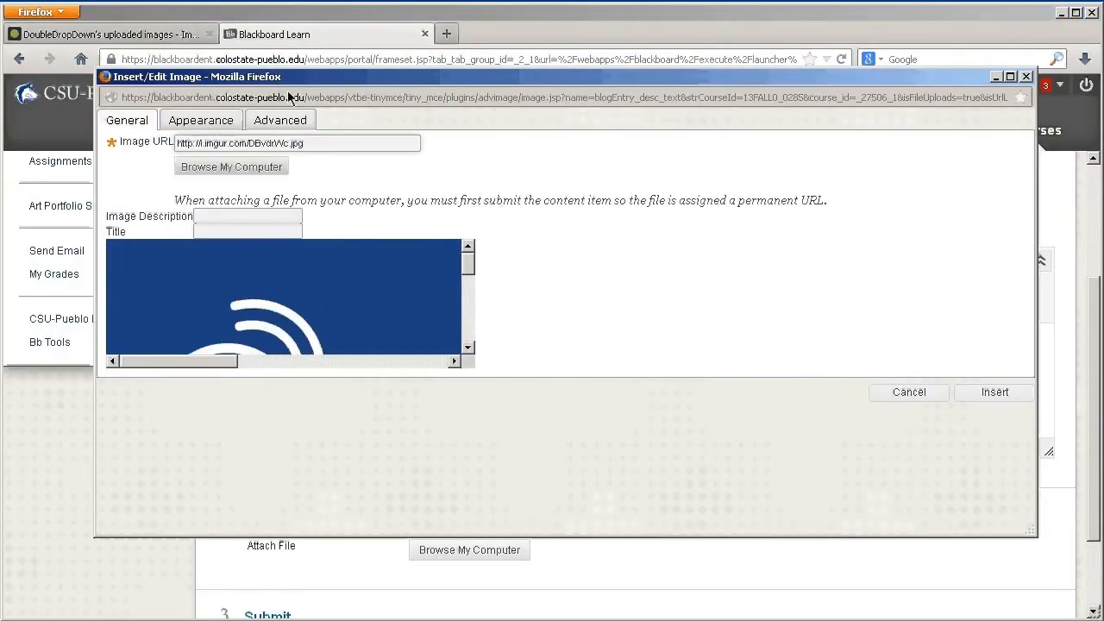
{"action": "left_click_drag", "start_coordinate": [301, 82], "coordinate": [315, 115]}
{"action": "left_click_drag", "start_coordinate": [481, 306], "coordinate": [493, 334]}
{"action": "left_click_drag", "start_coordinate": [226, 389], "coordinate": [153, 394]}
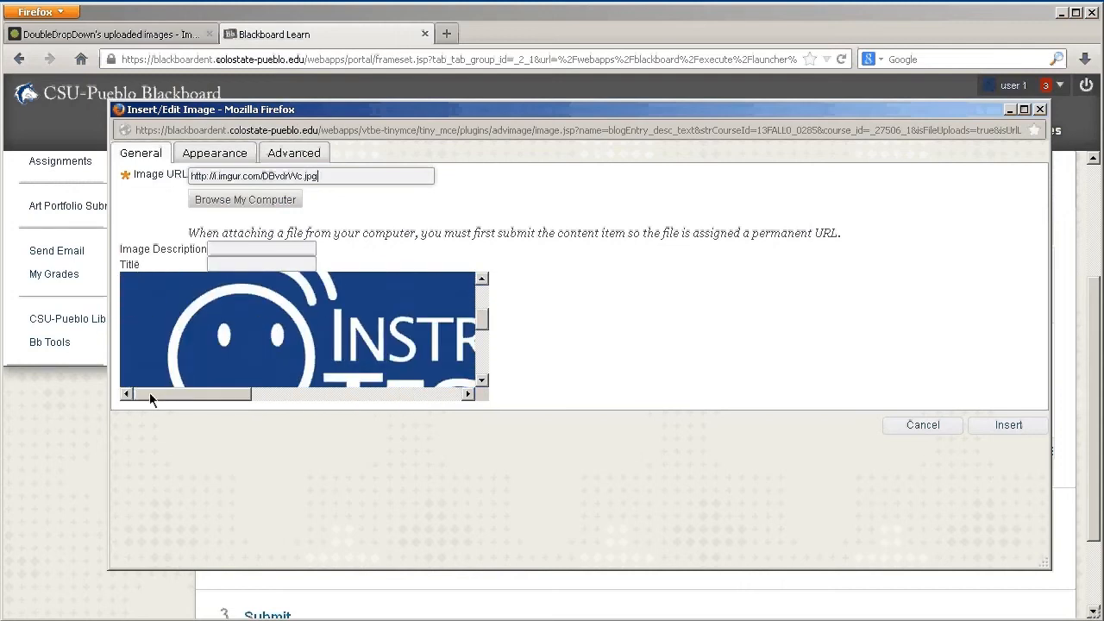
Give the image the description "ITC Logo" and the title "ITC Logo", and insert it into the entry message
{"action": "left_click", "coordinate": [257, 250]}
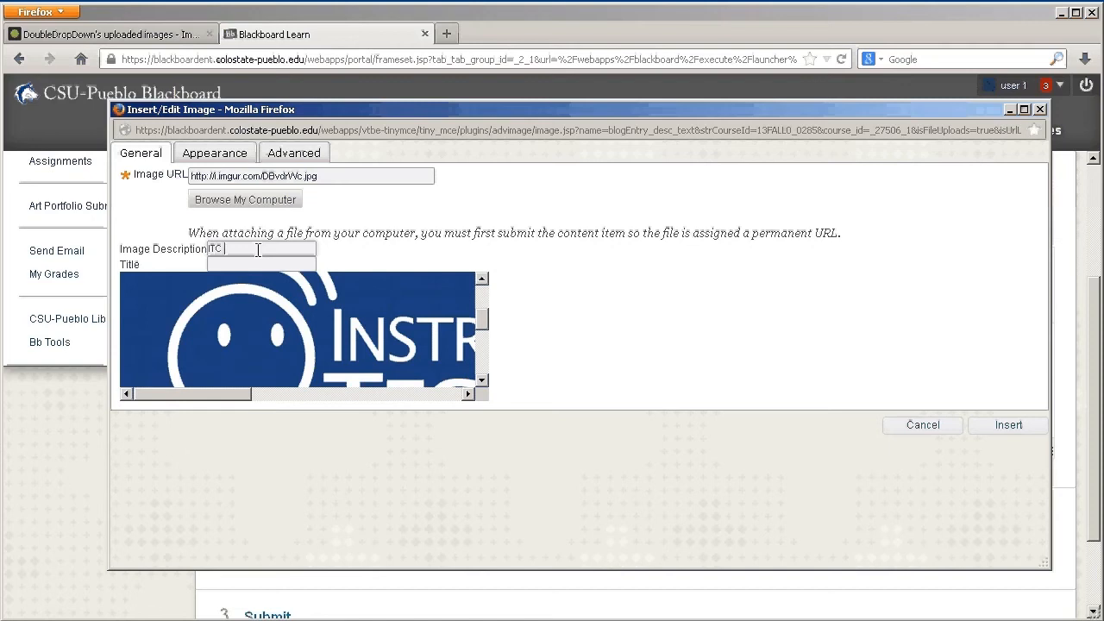
{"action": "type", "text": "ITC Logo"}
{"action": "key", "text": "Tab"}
{"action": "type", "text": "ITC Logo"}
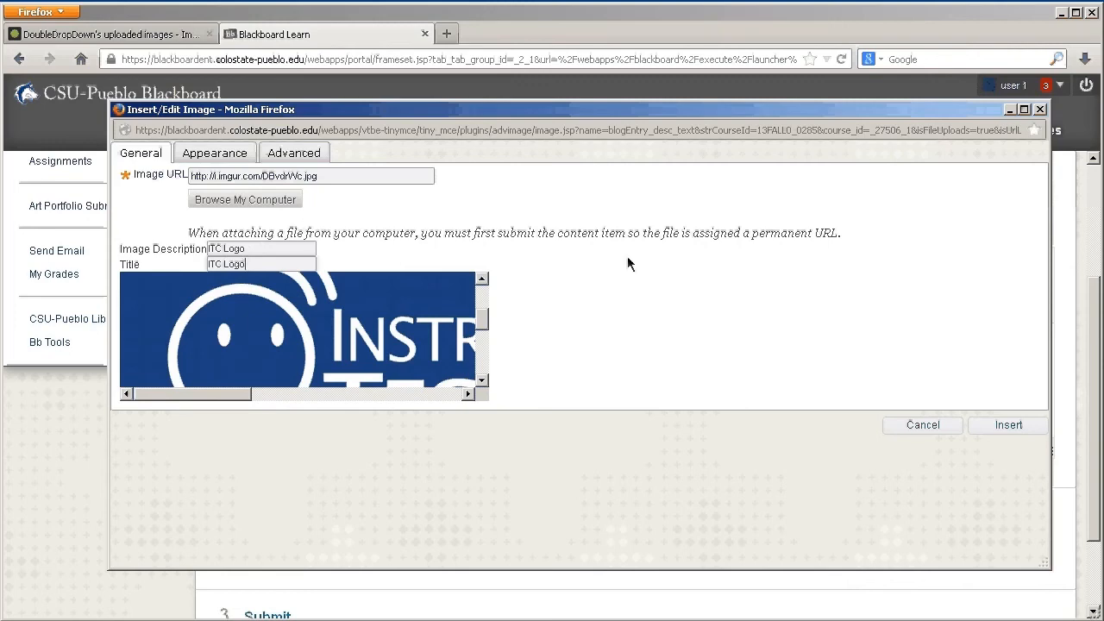
{"action": "left_click", "coordinate": [1008, 426]}
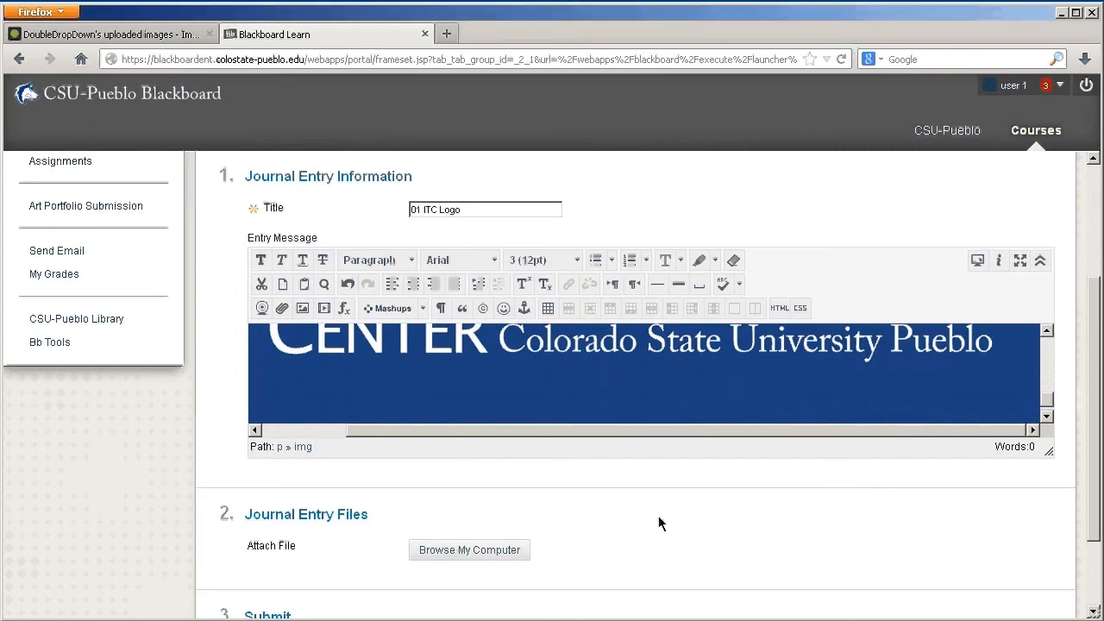
Post the "01 ITC Logo" journal entry and view the posted image
{"action": "scroll", "coordinate": [713, 518], "scroll_direction": "down", "scroll_amount": 2}
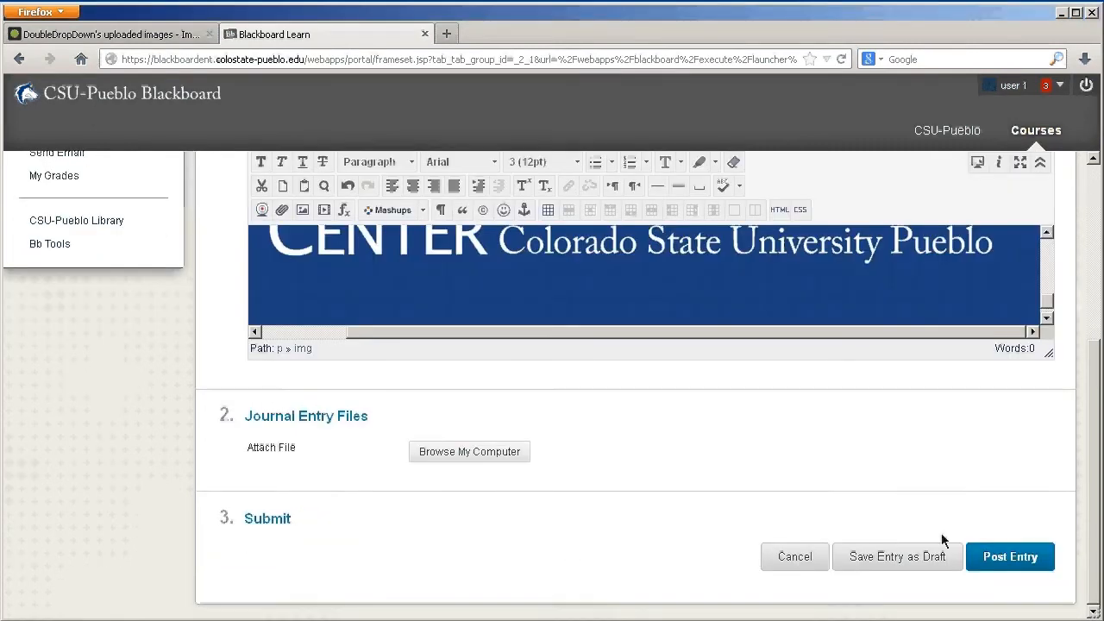
{"action": "left_click", "coordinate": [992, 559]}
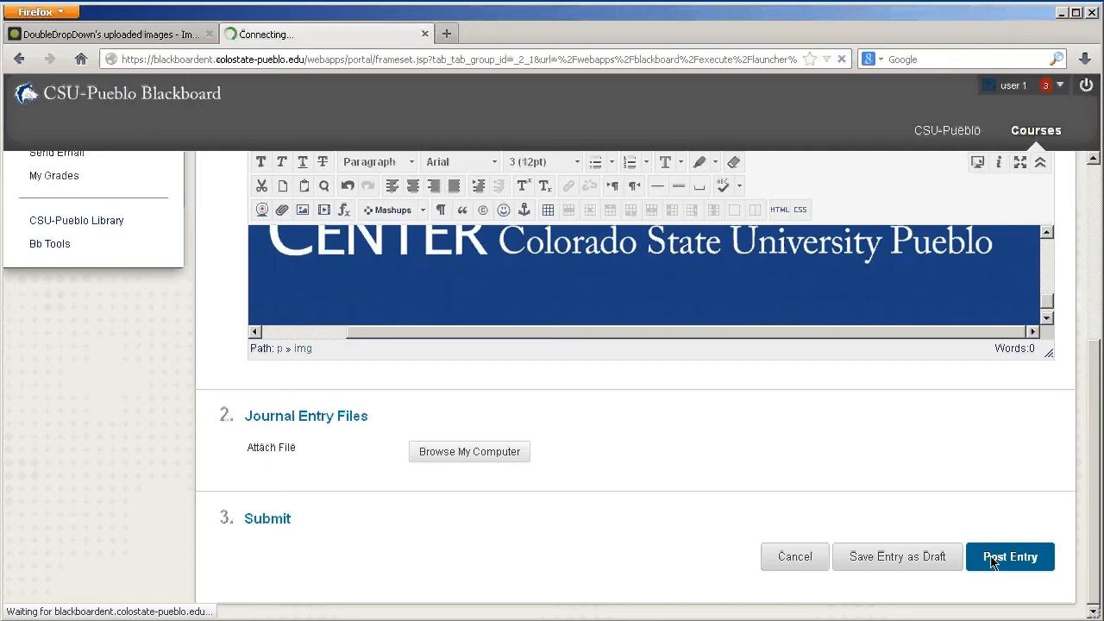
{"action": "scroll", "coordinate": [872, 494], "scroll_direction": "down", "scroll_amount": 8}
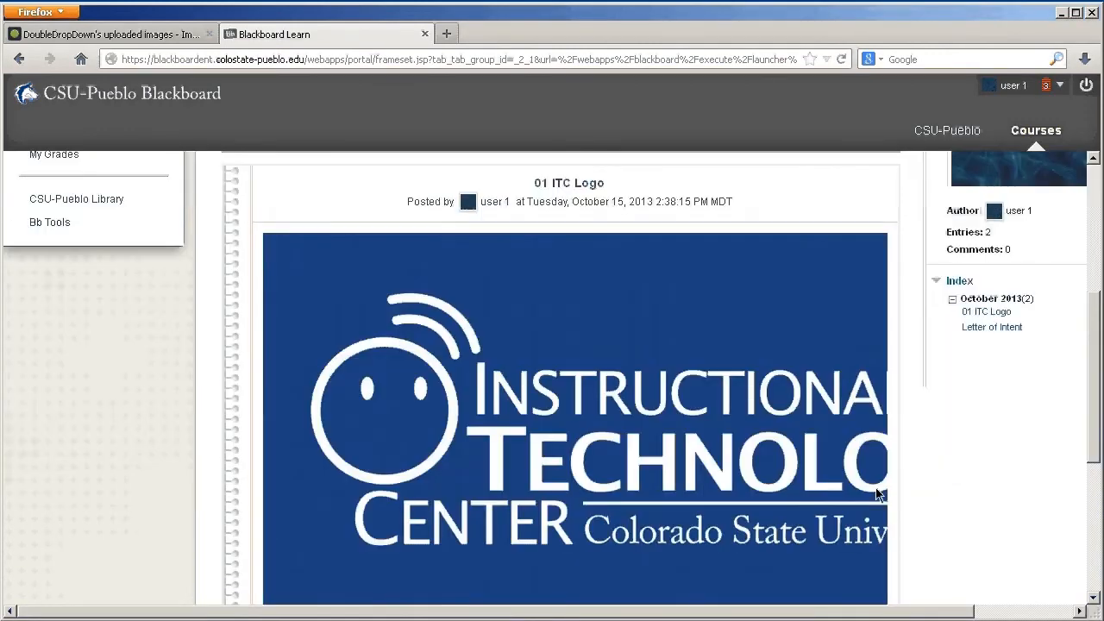
Review the posted journal entries and create a new journal entry titled "02 Dinosaur Image"
{"action": "scroll", "coordinate": [728, 412], "scroll_direction": "up", "scroll_amount": 3}
{"action": "scroll", "coordinate": [513, 579], "scroll_direction": "down", "scroll_amount": 3}
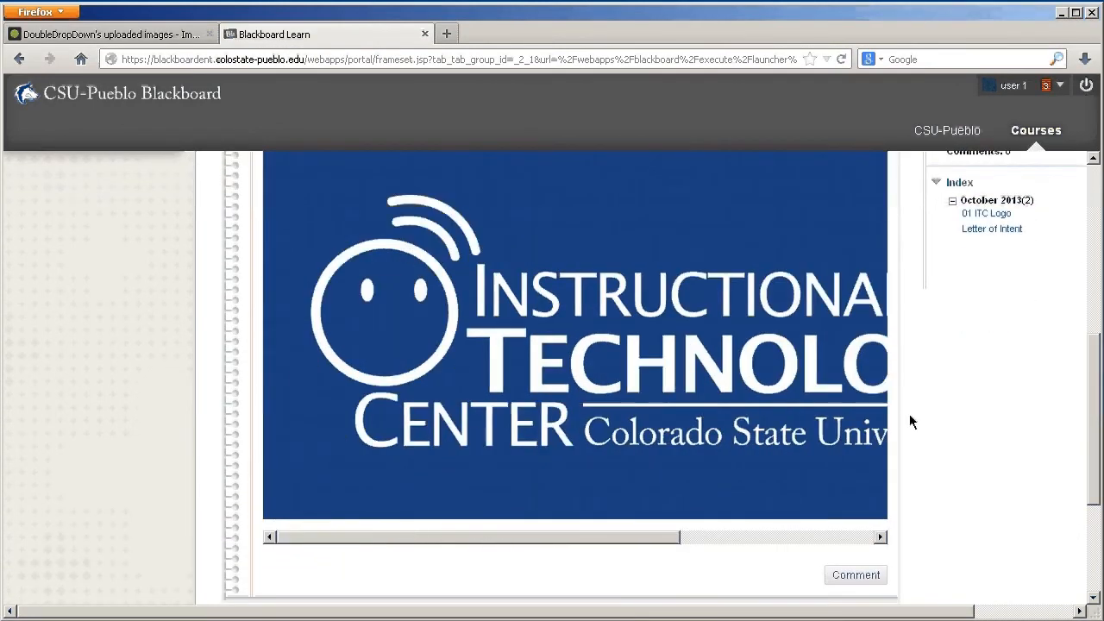
{"action": "scroll", "coordinate": [914, 414], "scroll_direction": "down", "scroll_amount": 2}
{"action": "scroll", "coordinate": [893, 484], "scroll_direction": "down", "scroll_amount": 3}
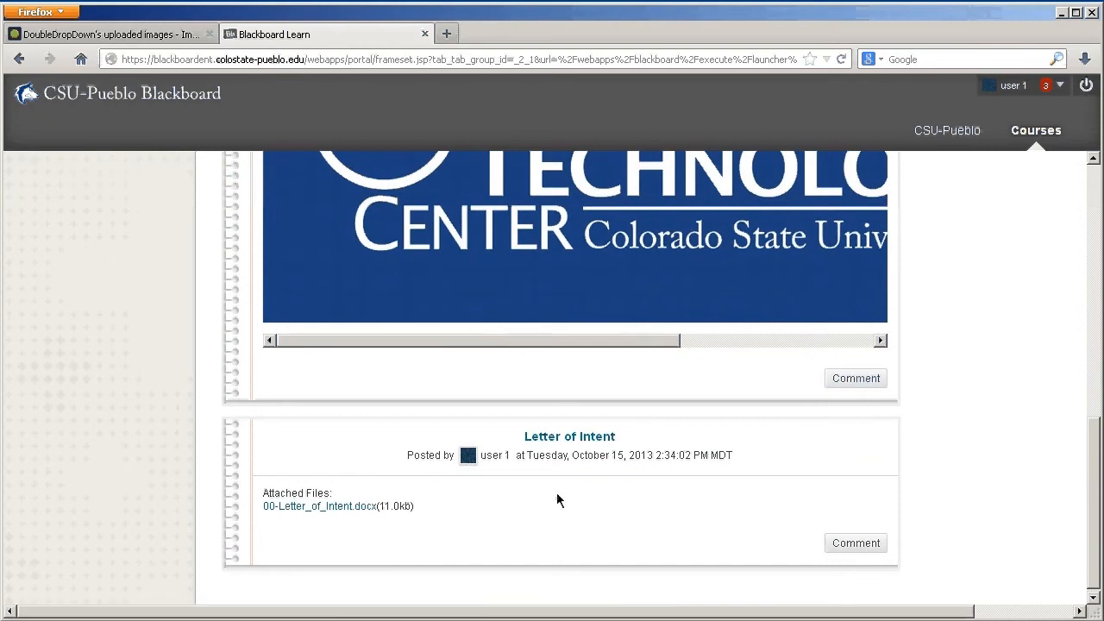
{"action": "scroll", "coordinate": [879, 471], "scroll_direction": "up", "scroll_amount": 10}
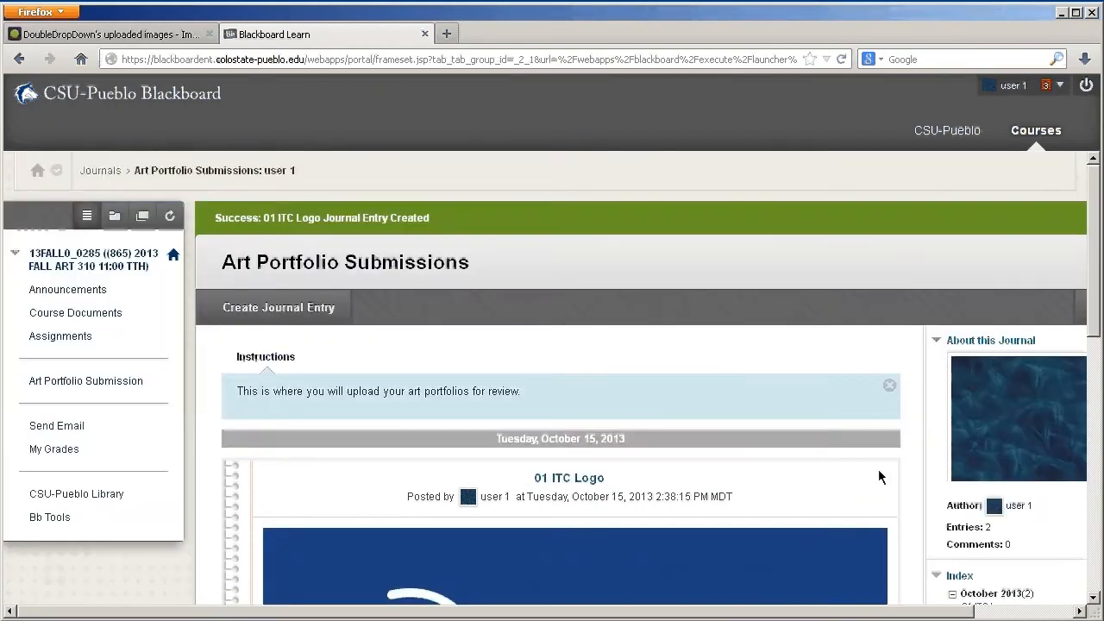
{"action": "left_click", "coordinate": [309, 312]}
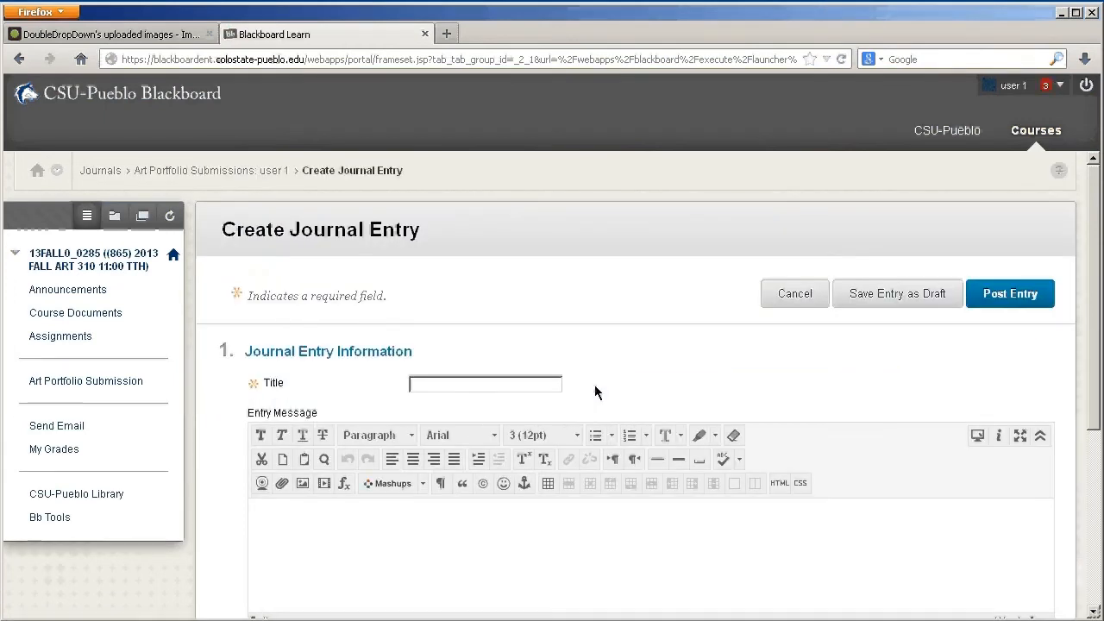
{"action": "left_click", "coordinate": [498, 382]}
{"action": "type", "text": "02 Dinosaur Image"}
{"action": "scroll", "coordinate": [370, 484], "scroll_direction": "down", "scroll_amount": 2}
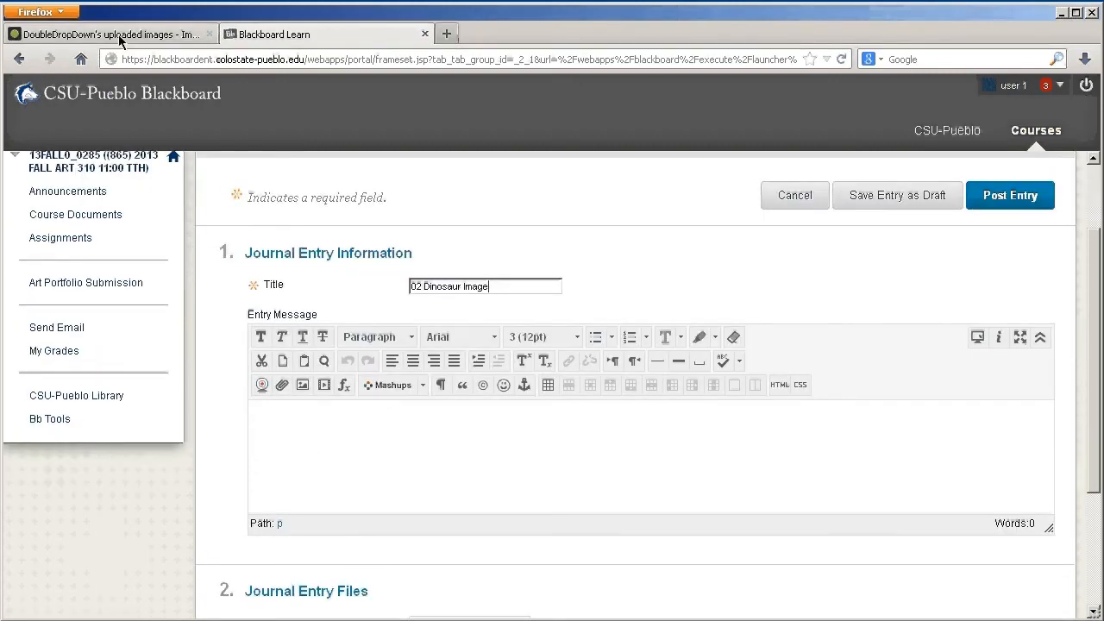
Switch to the Imgur images page, close the open image view, open the dinosaur image and copy its direct link
{"action": "left_click", "coordinate": [118, 34]}
{"action": "left_click", "coordinate": [841, 107]}
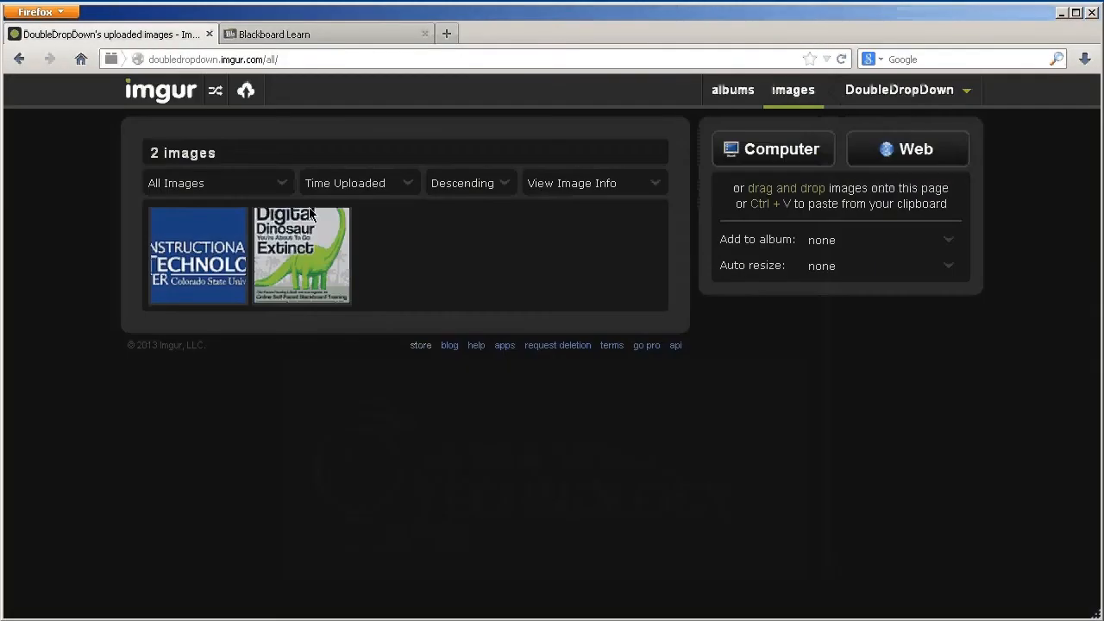
{"action": "left_click", "coordinate": [299, 257]}
{"action": "left_click", "coordinate": [596, 192]}
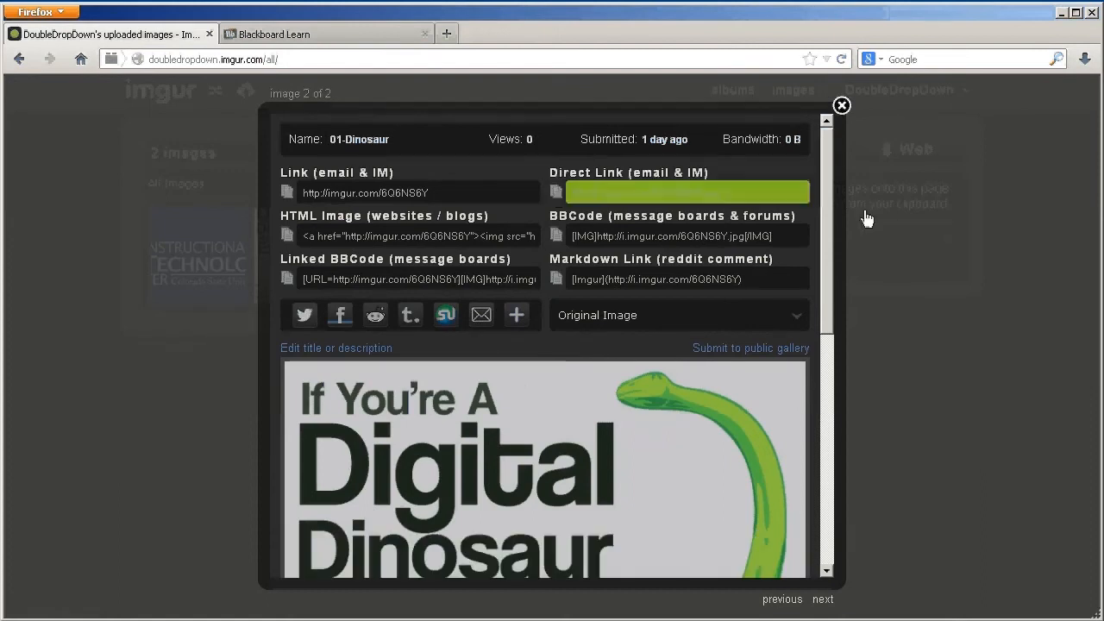
{"action": "left_click", "coordinate": [270, 34]}
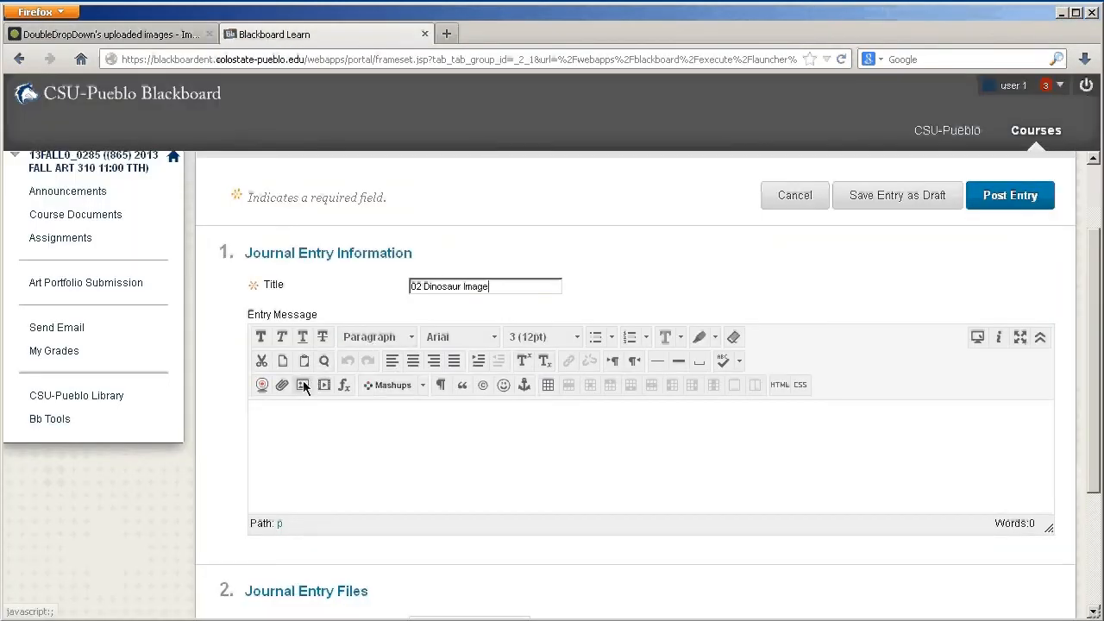
{"action": "left_click", "coordinate": [303, 385]}
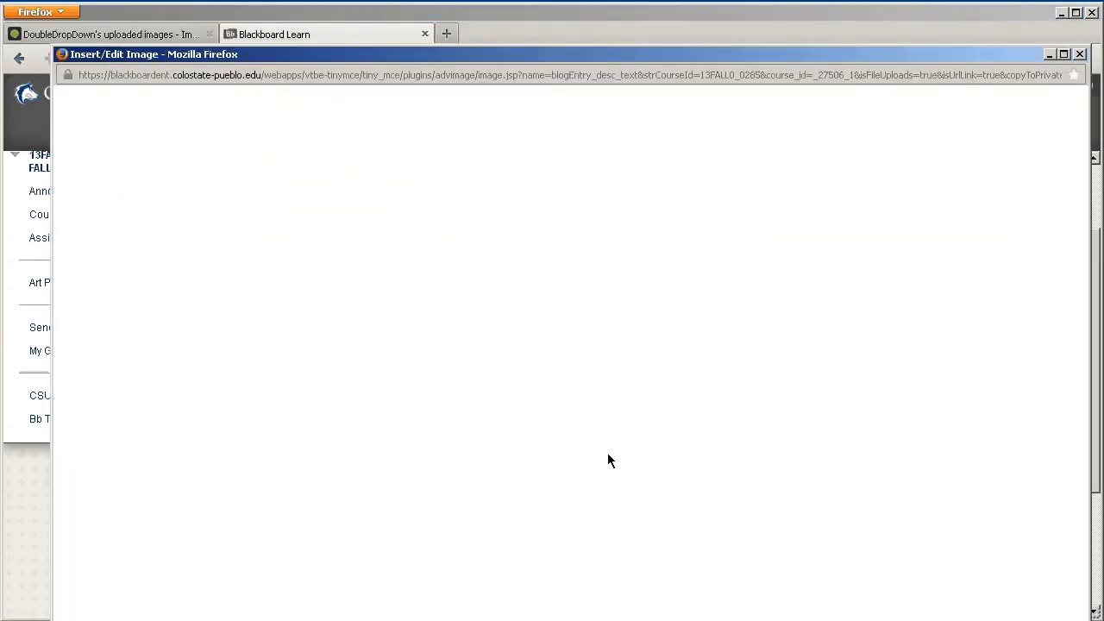
{"action": "type", "text": "http://i.imgur.com/6Q6N56Y.jpg"}
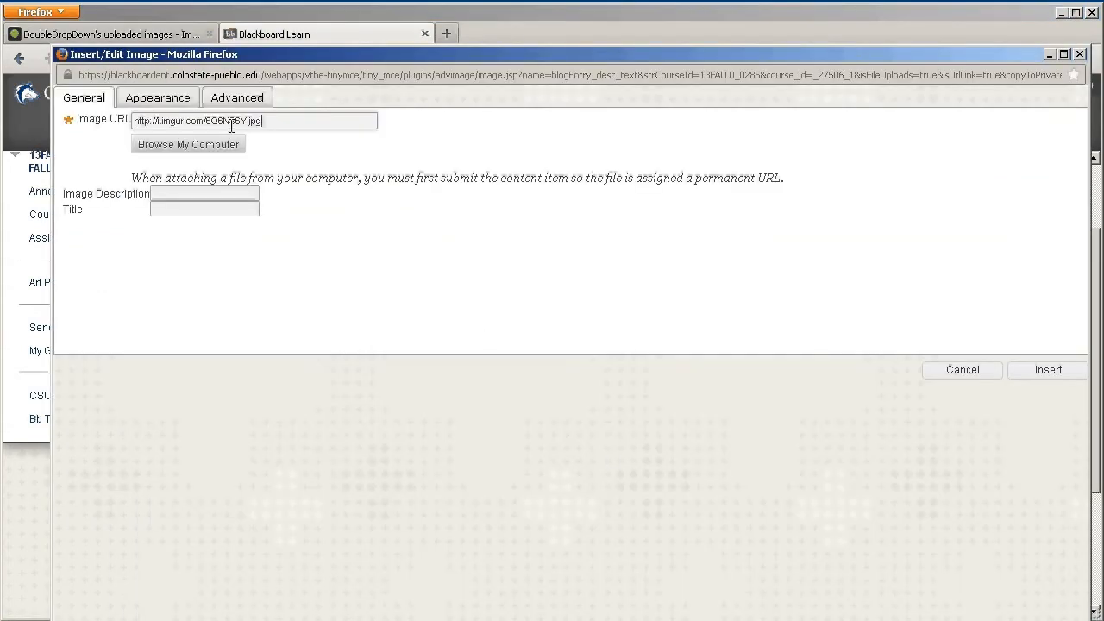
Give the image the description "02 Dinosaur" and a matching title, and insert it into the entry message
{"action": "left_click", "coordinate": [227, 190]}
{"action": "type", "text": "02 Dinosaur"}
{"action": "key", "text": "Tab"}
{"action": "type", "text": "02 Dino"}
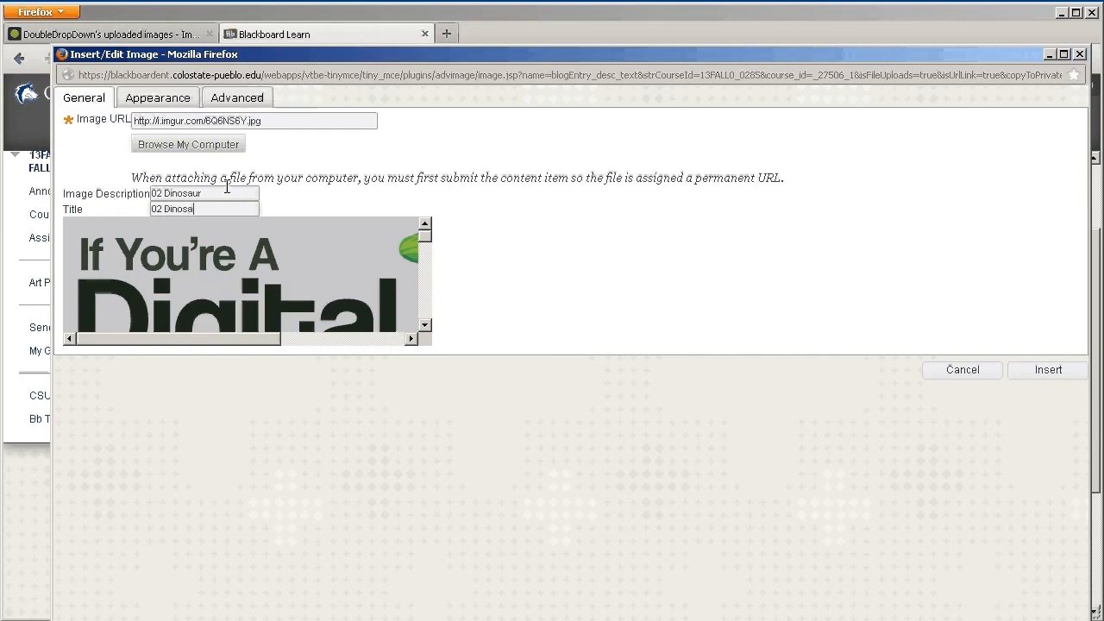
{"action": "left_click", "coordinate": [1049, 370]}
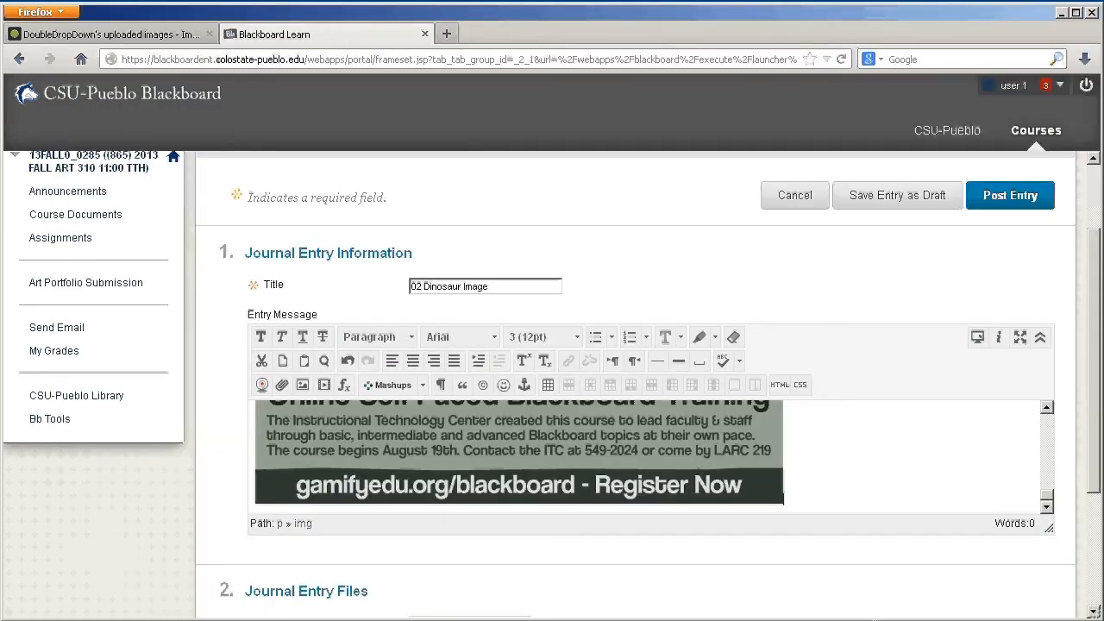
Post the "02 Dinosaur Image" journal entry and look over the posted portfolio entries
{"action": "scroll", "coordinate": [849, 542], "scroll_direction": "down", "scroll_amount": 3}
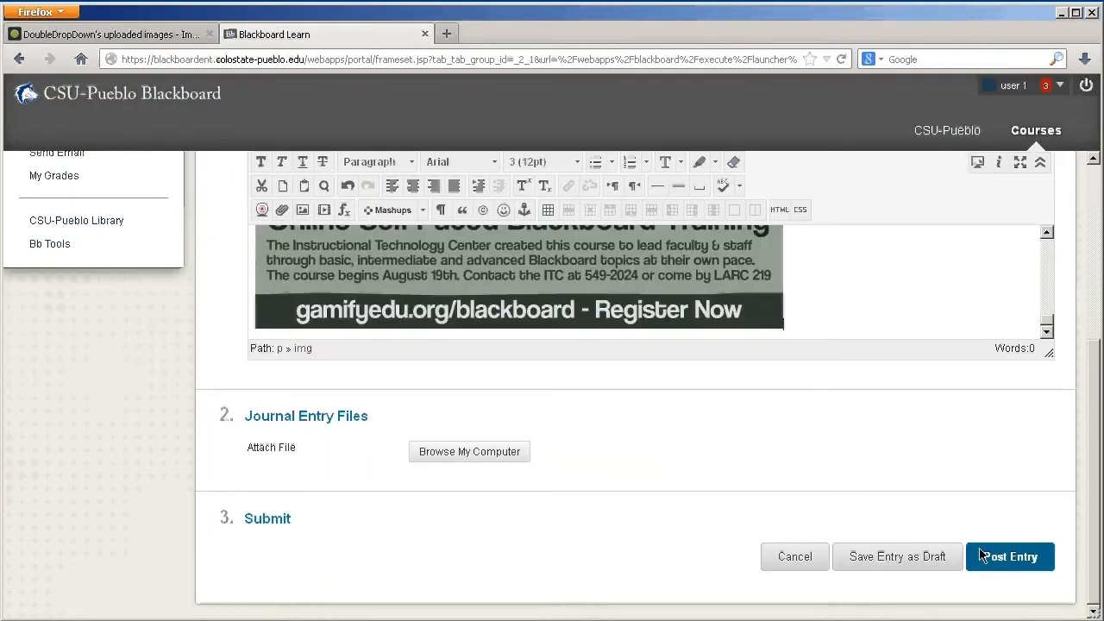
{"action": "left_click", "coordinate": [1027, 561]}
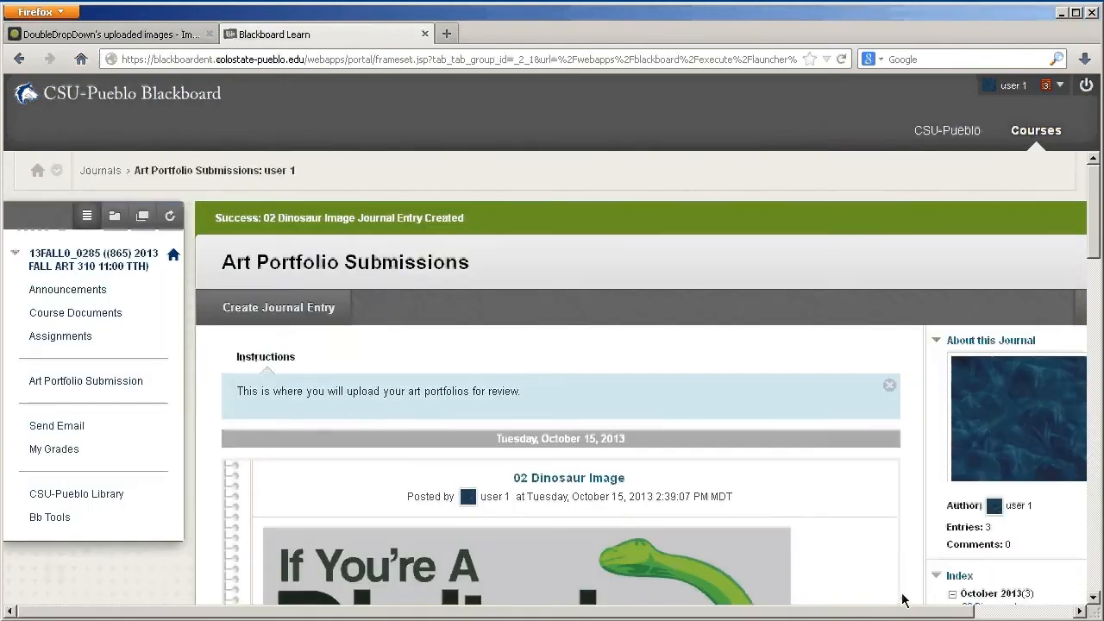
{"action": "scroll", "coordinate": [747, 506], "scroll_direction": "down", "scroll_amount": 10}
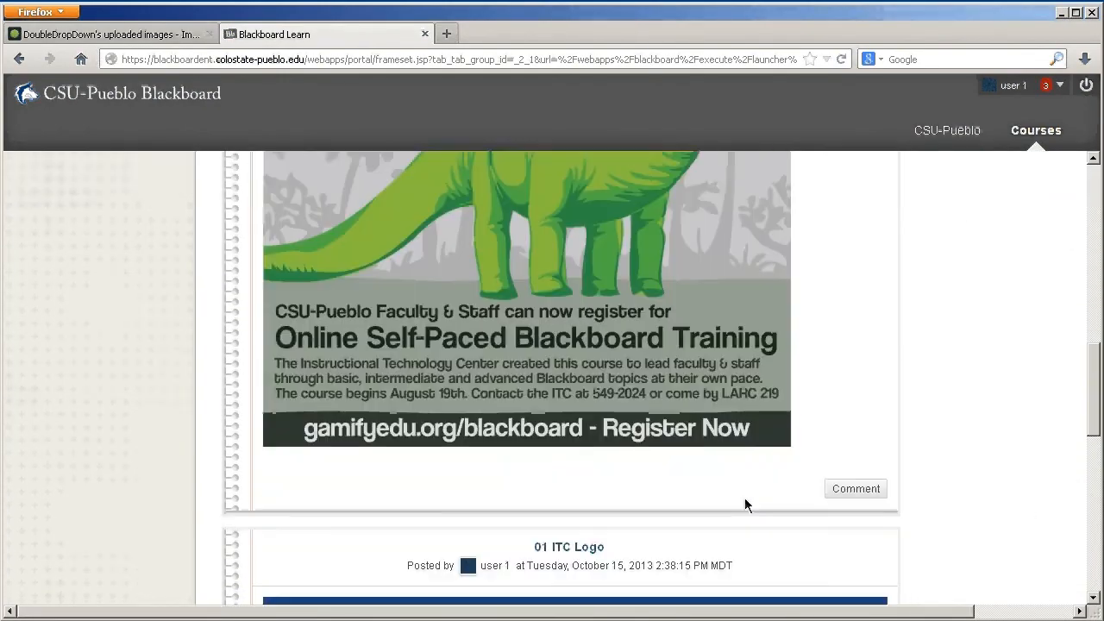
{"action": "scroll", "coordinate": [747, 505], "scroll_direction": "down", "scroll_amount": 5}
{"action": "scroll", "coordinate": [747, 505], "scroll_direction": "up", "scroll_amount": 8}
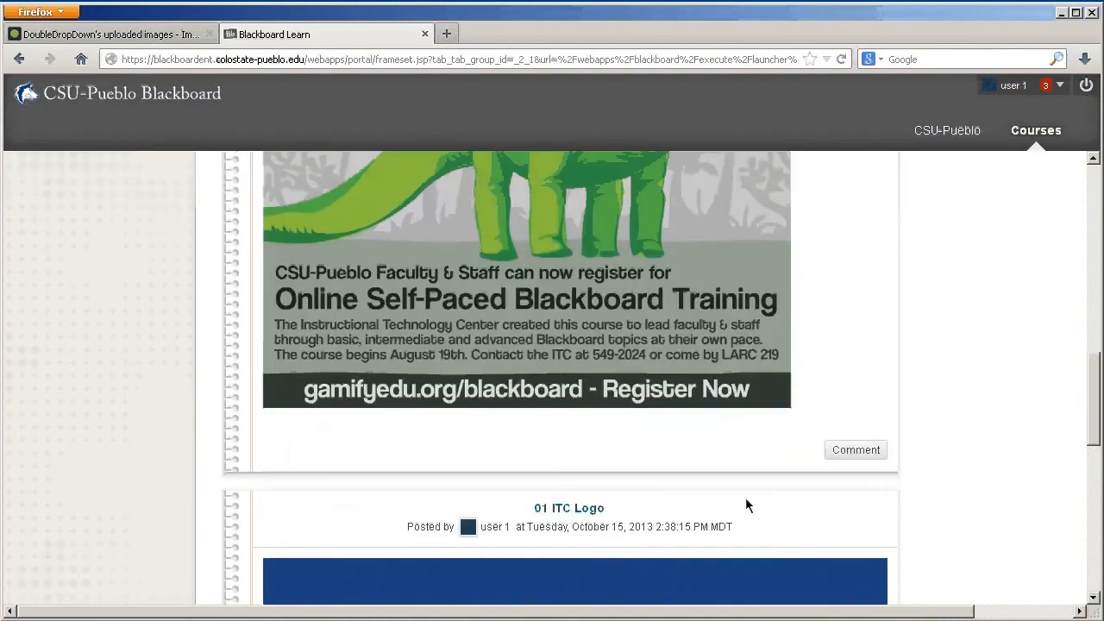
{"action": "scroll", "coordinate": [747, 506], "scroll_direction": "up", "scroll_amount": 6}
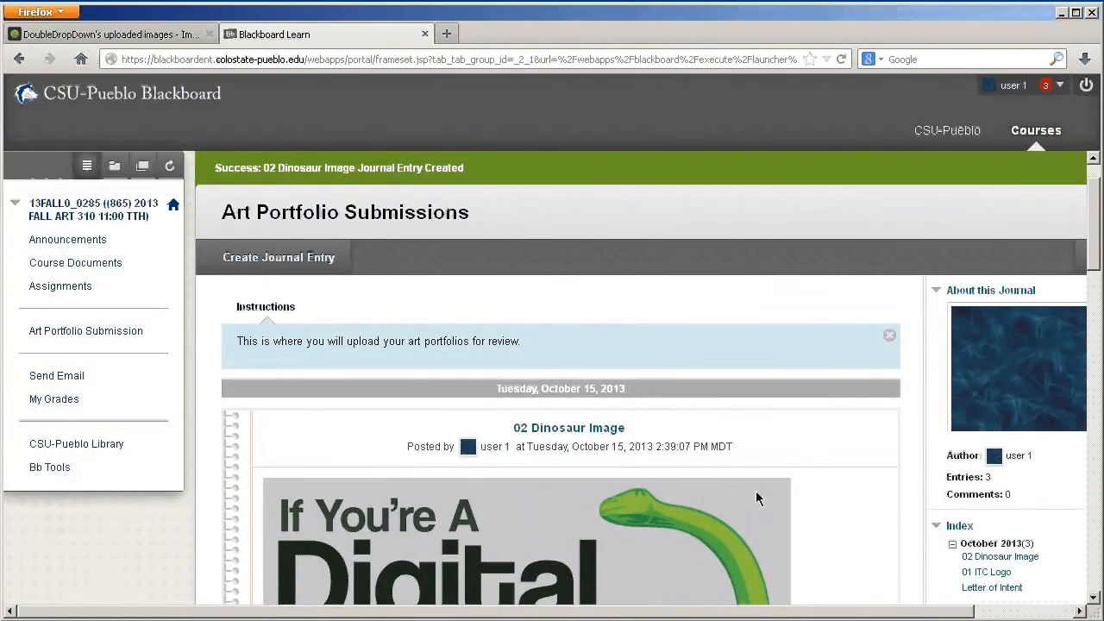
{"action": "scroll", "coordinate": [882, 466], "scroll_direction": "down", "scroll_amount": 1}
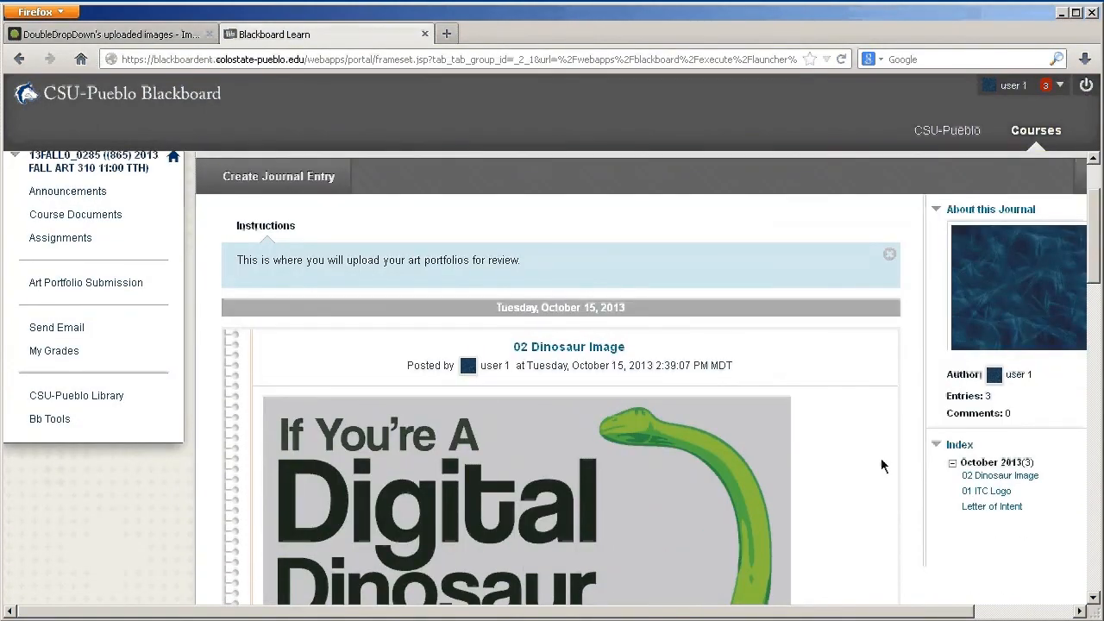